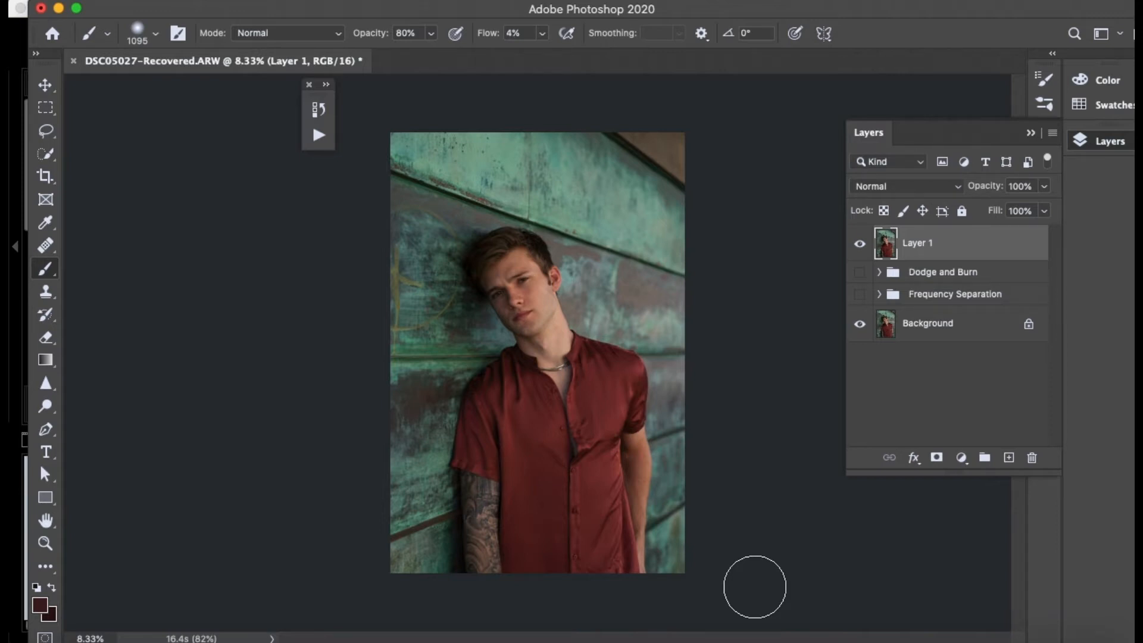
- Compare the retouched photo with the original by toggling the visibility of Layer 1
click(861, 246)
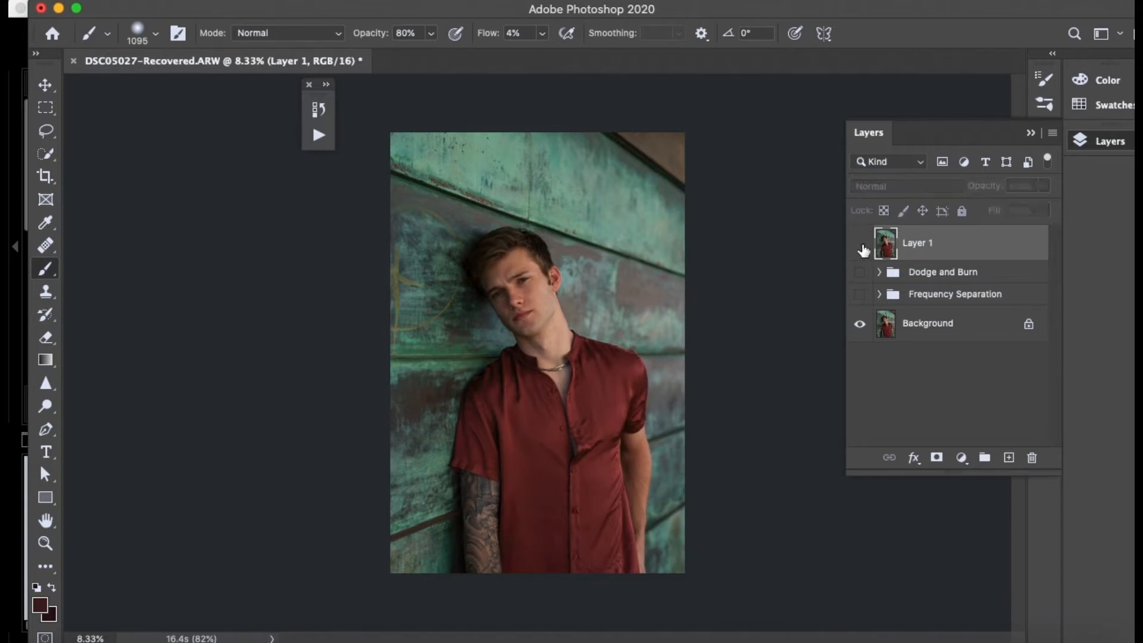
click(862, 246)
click(861, 246)
click(861, 246)
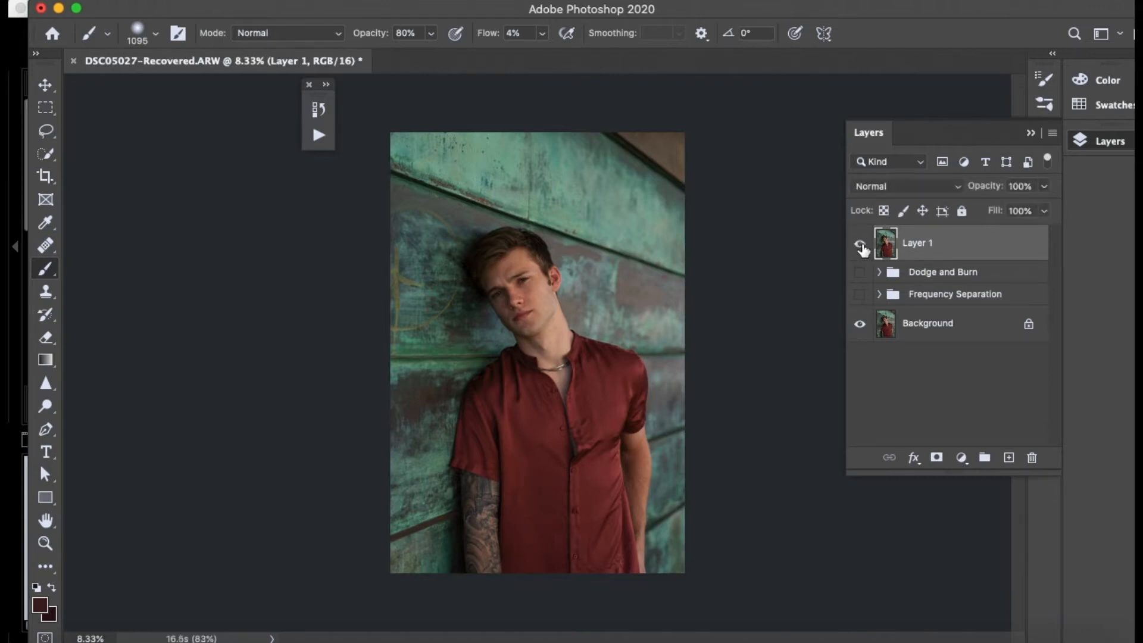
- Delete Layer 1 and the Dodge and Burn and Frequency Separation groups, keeping only the Background layer
key(Delete)
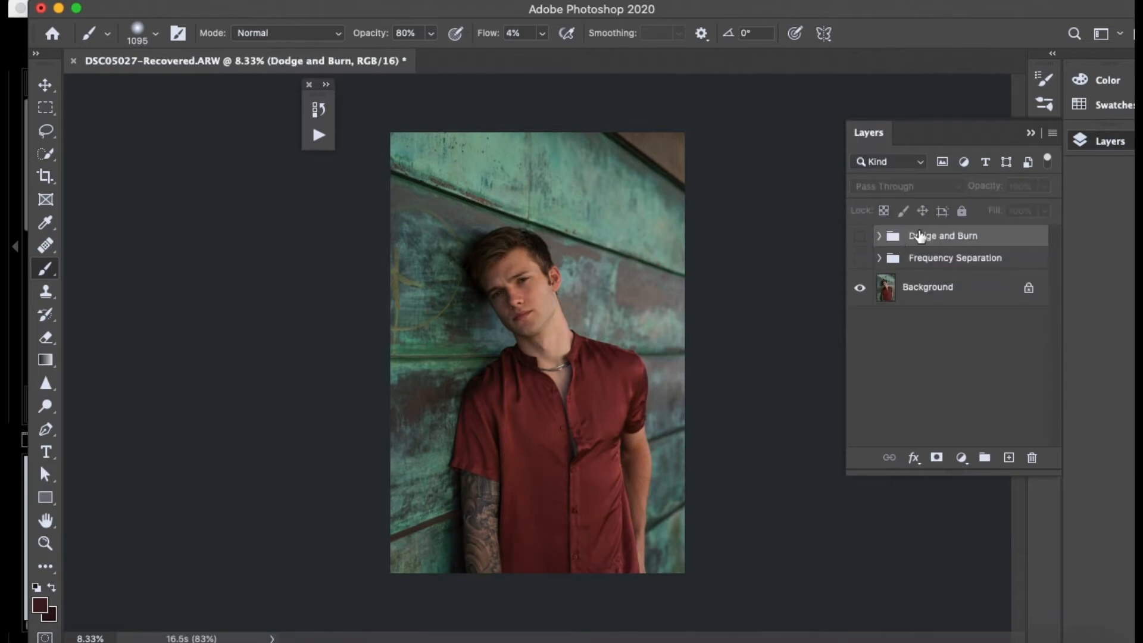
key(Delete)
key(Delete)
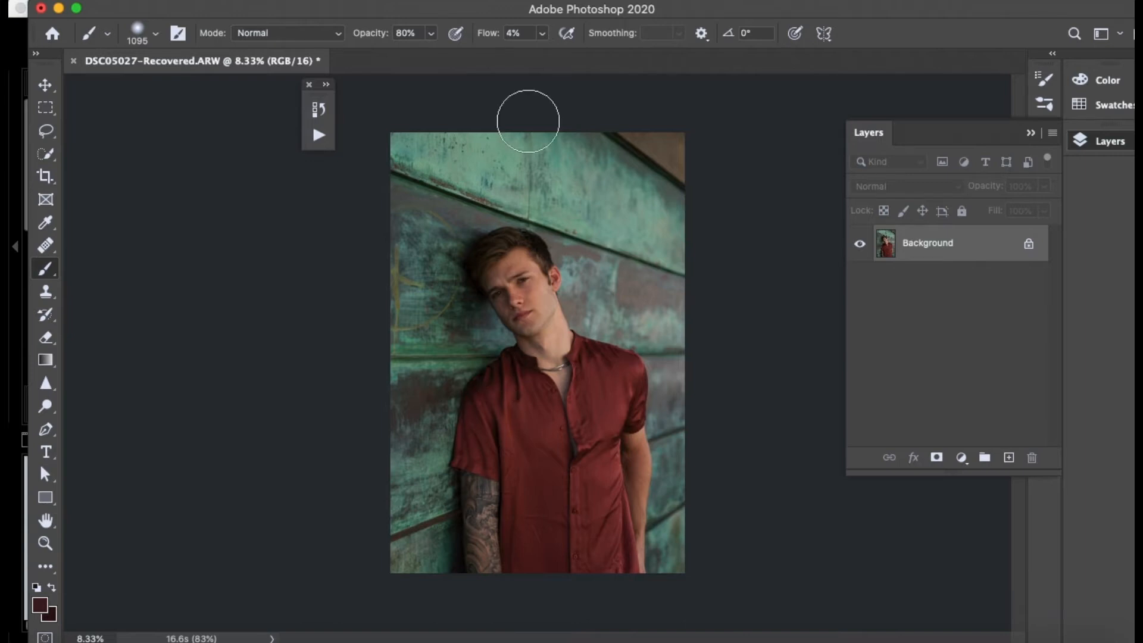
- Play the Frequency Separation action and move the Dodge and Burn group out above the Frequency Separation group
scroll(518, 448, up, 3)
scroll(518, 449, up, 4)
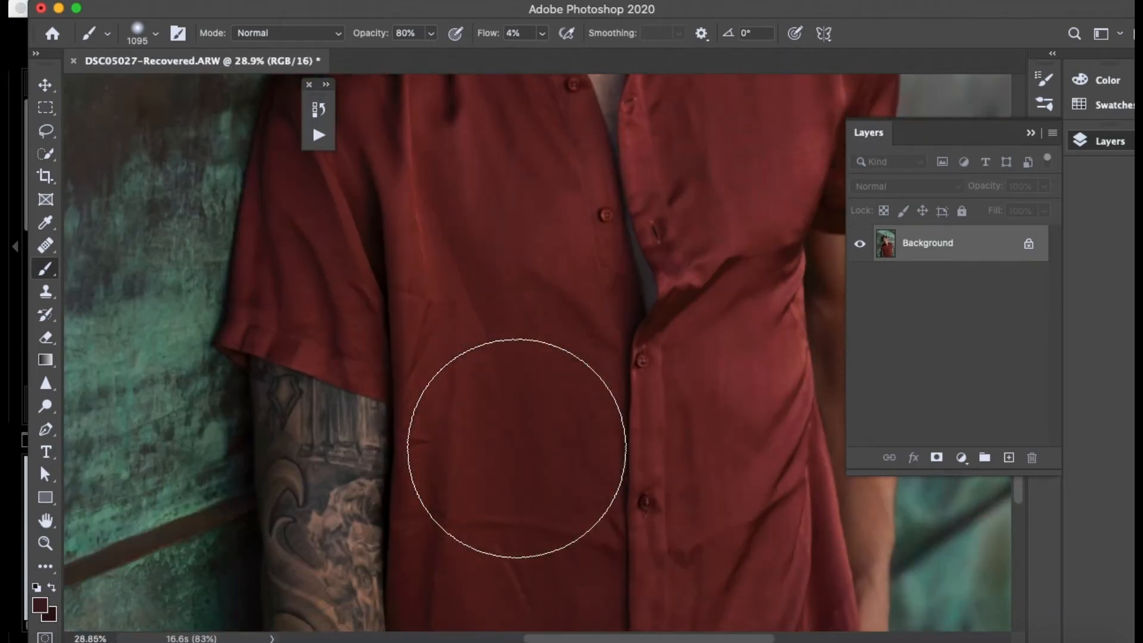
scroll(516, 448, down, 2)
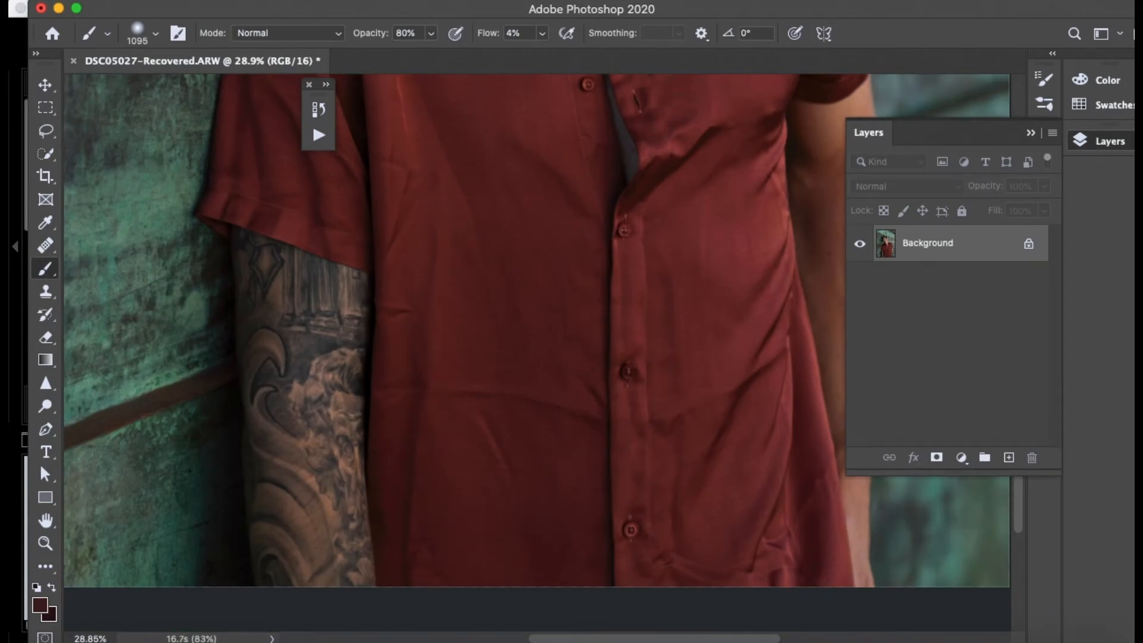
click(557, 1)
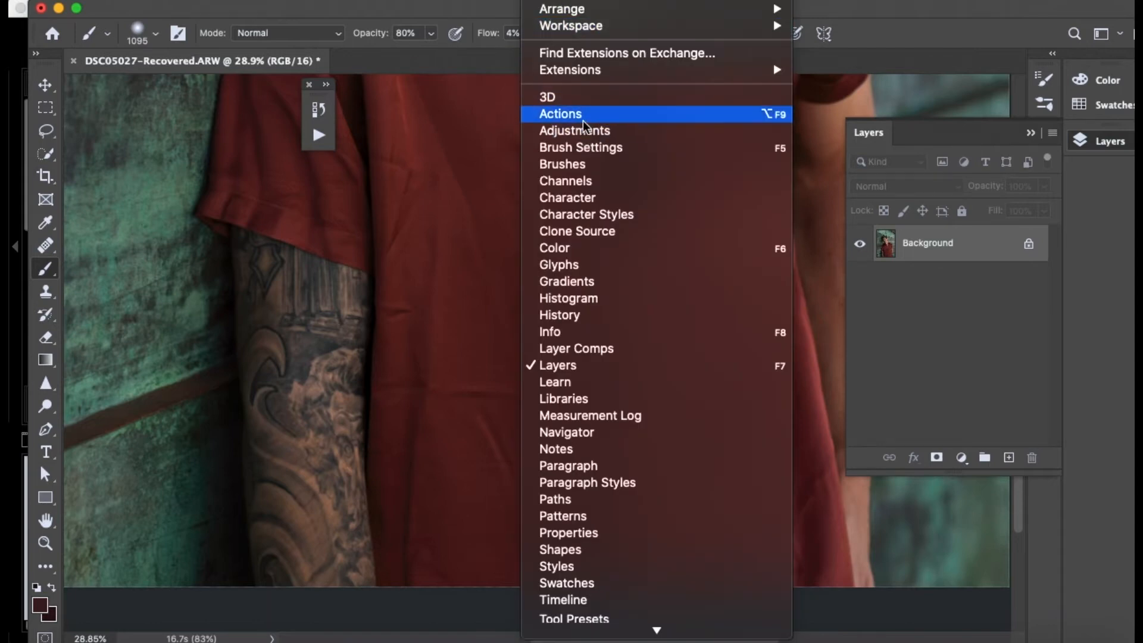
click(556, 114)
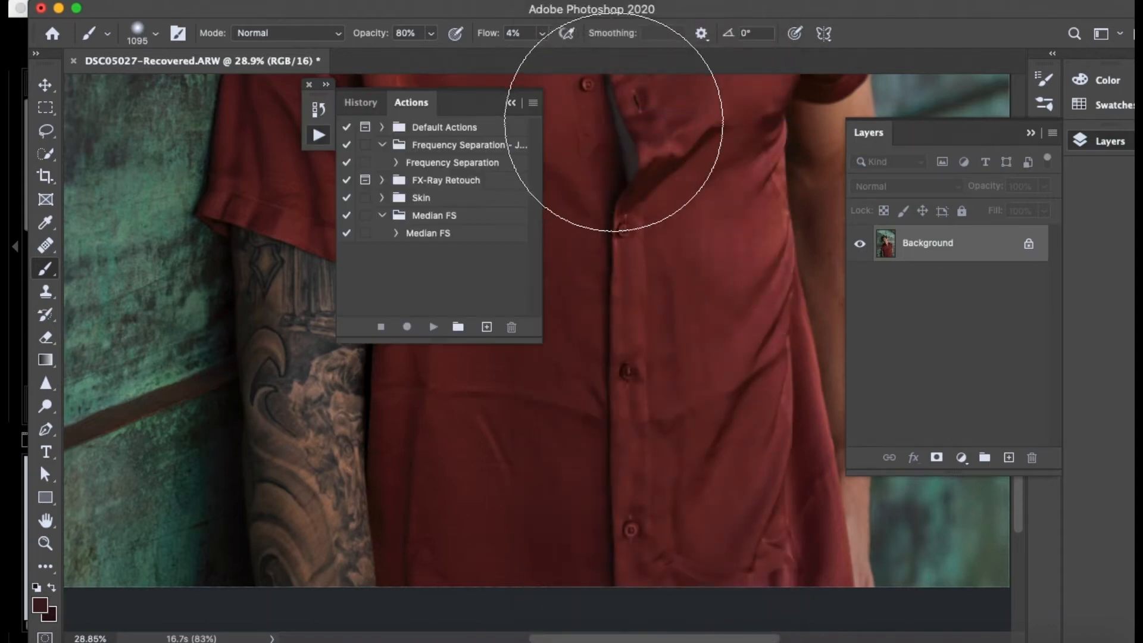
click(443, 166)
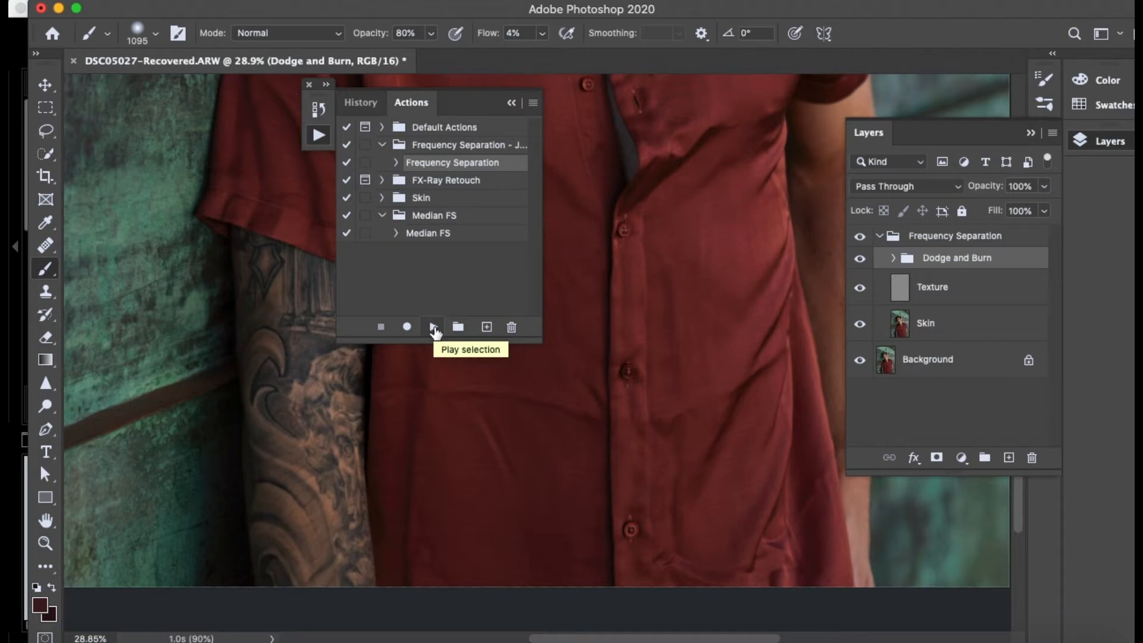
double_click(506, 90)
drag(958, 269, 949, 228)
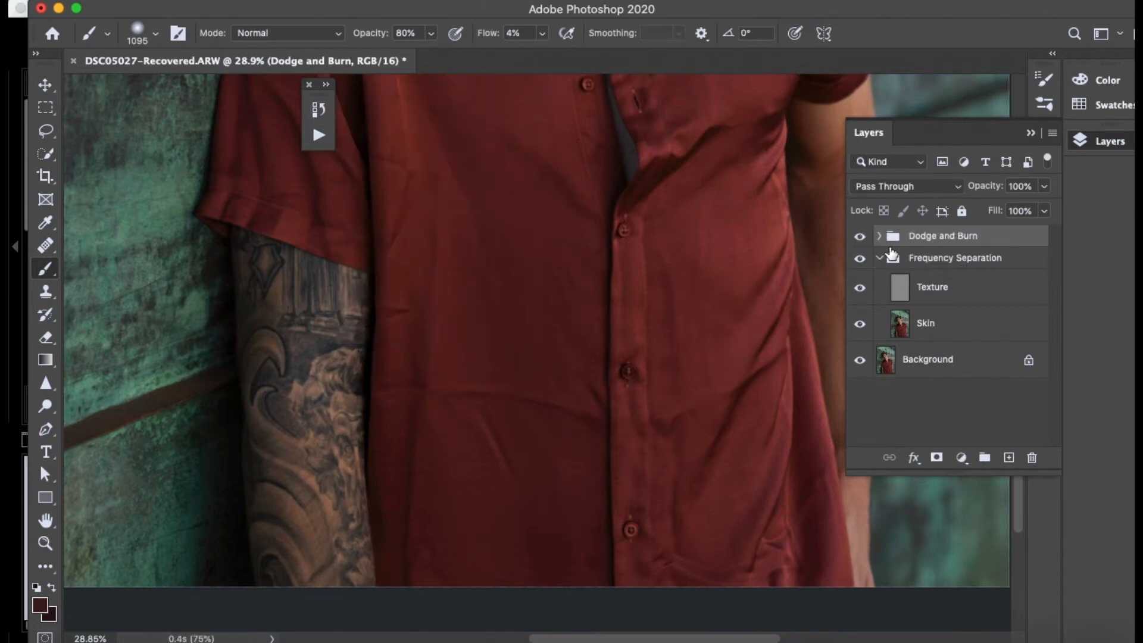
- Smooth the diagonal crease on the lower shirt front on the Skin layer, using the Mixer Brush at size 67
click(933, 327)
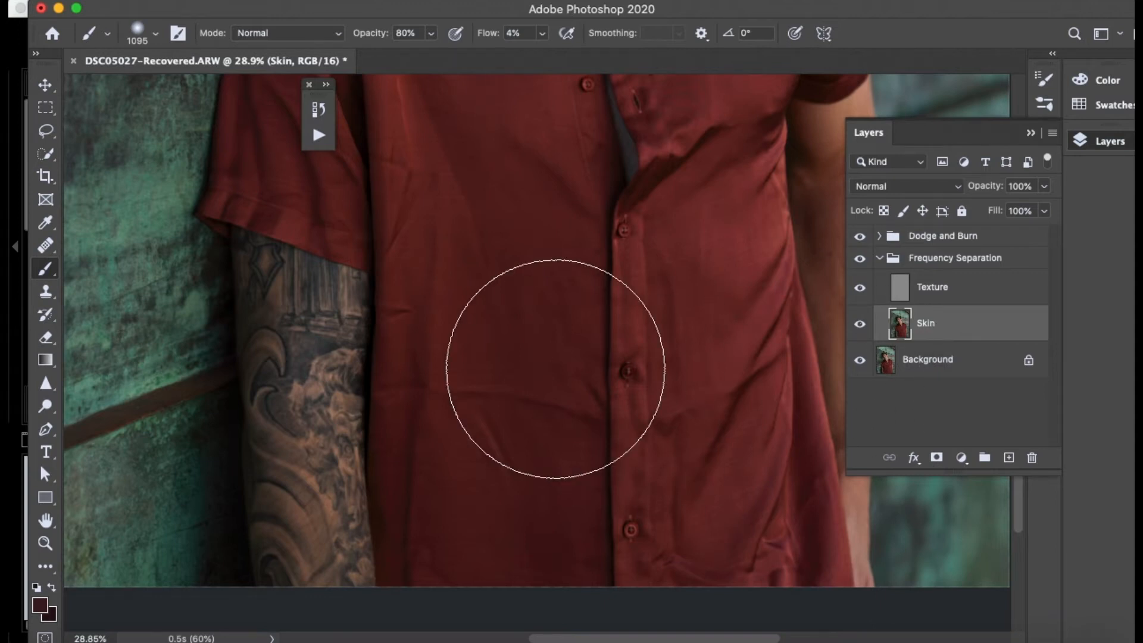
drag(567, 273, 443, 269)
right_click(47, 267)
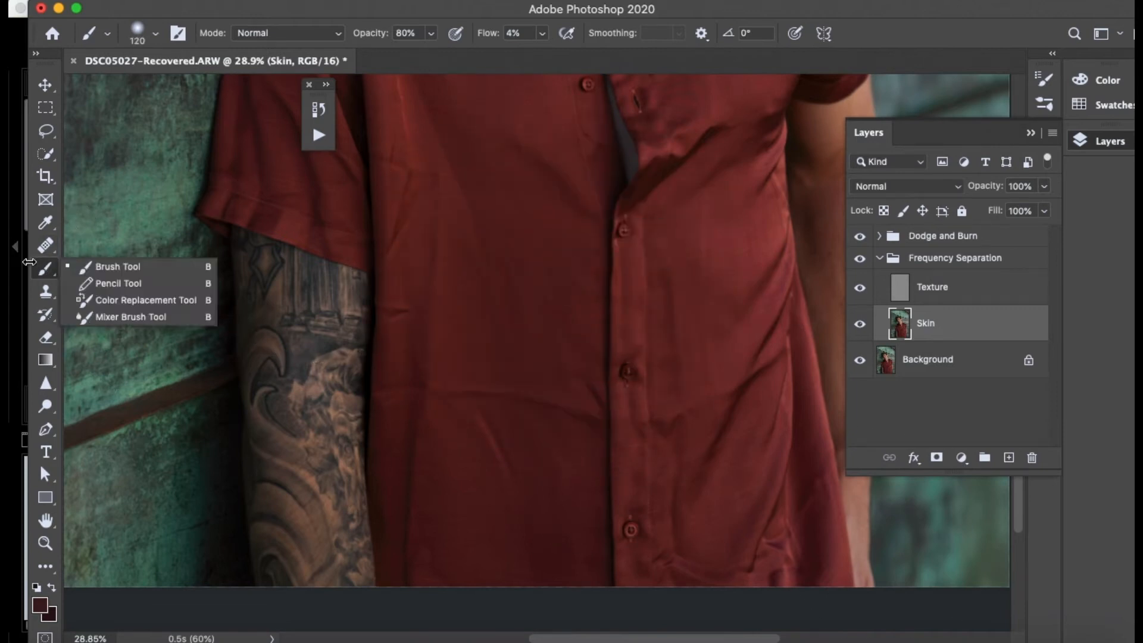
click(142, 317)
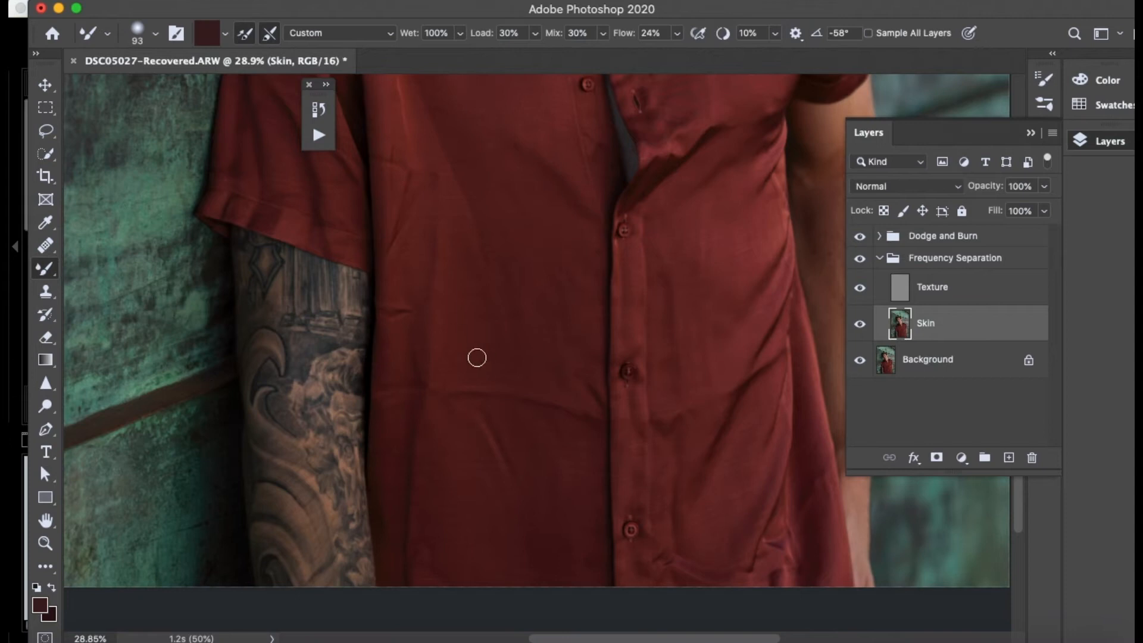
scroll(434, 300, up, 5)
scroll(434, 300, down, 5)
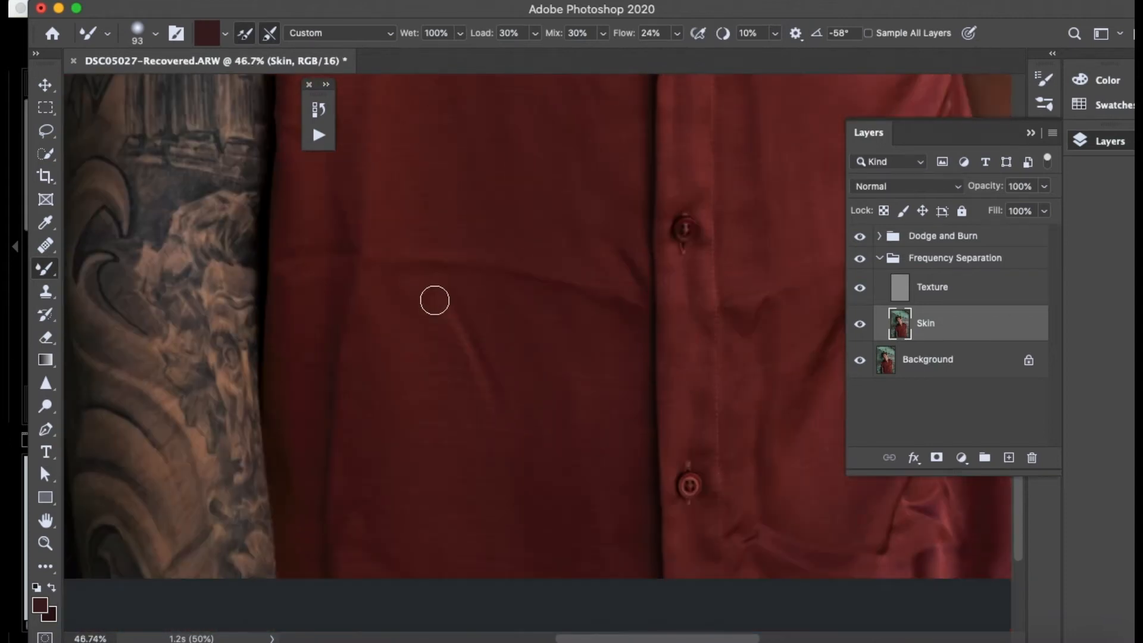
scroll(435, 300, up, 3)
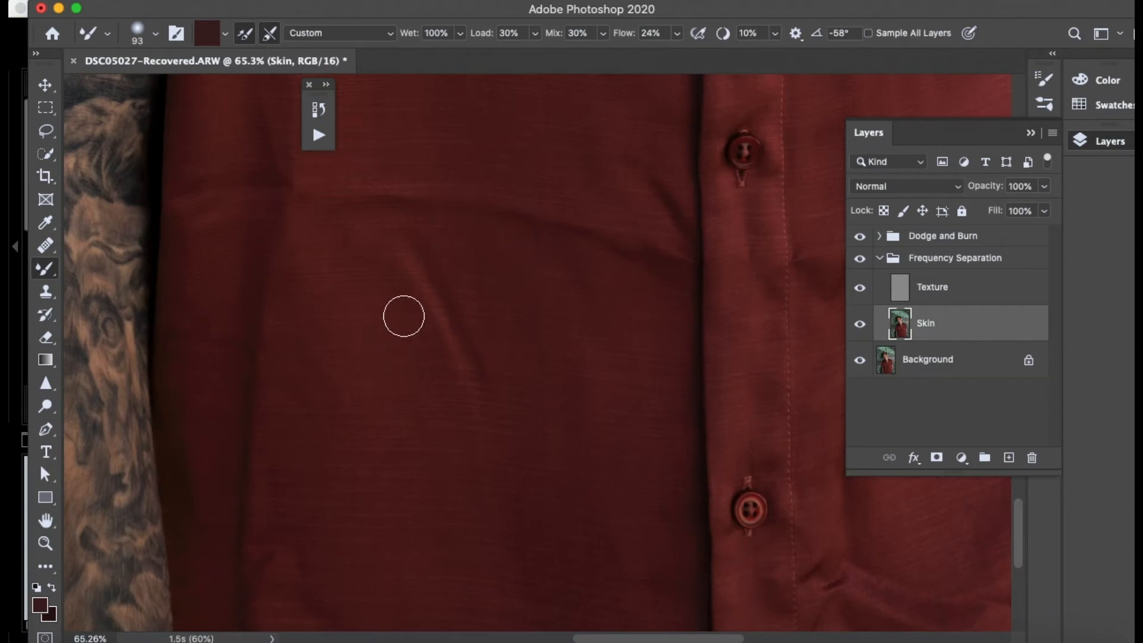
mouse_move(401, 316)
mouse_down()
mouse_move(408, 298)
mouse_move(383, 280)
mouse_up()
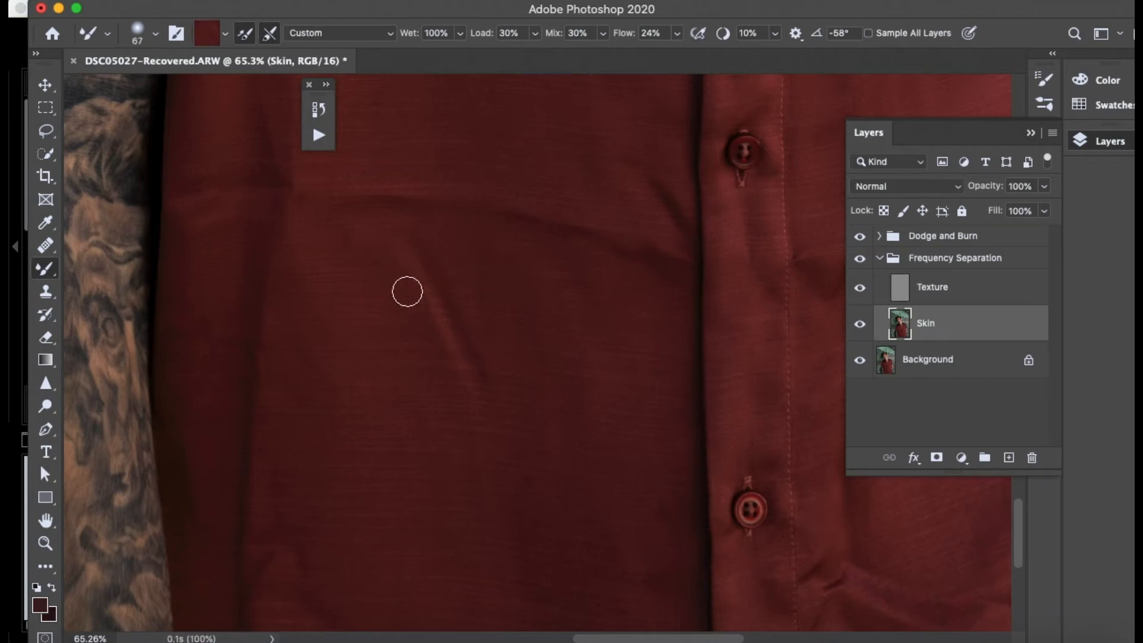
mouse_move(459, 327)
mouse_down()
mouse_move(443, 359)
mouse_move(475, 385)
mouse_up()
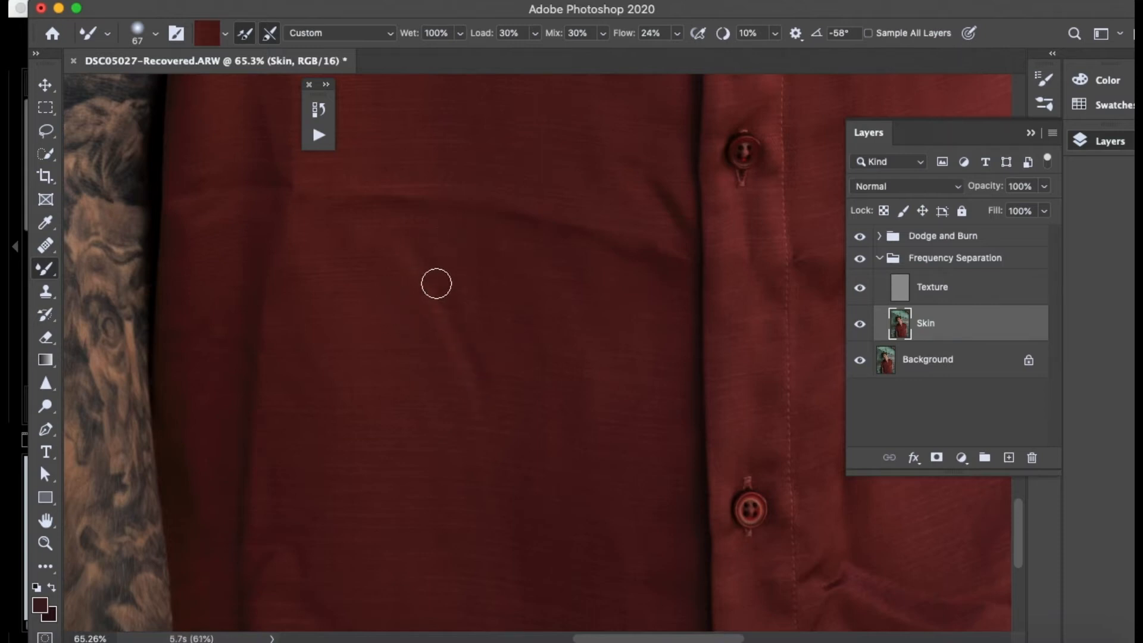
mouse_move(485, 371)
mouse_down()
mouse_move(390, 290)
mouse_move(426, 308)
mouse_move(448, 349)
mouse_move(405, 282)
mouse_move(426, 308)
mouse_move(450, 364)
mouse_move(439, 283)
mouse_move(412, 241)
mouse_move(441, 273)
mouse_move(389, 237)
mouse_move(457, 336)
mouse_move(450, 270)
mouse_move(467, 332)
mouse_move(444, 281)
mouse_move(430, 379)
mouse_move(405, 353)
mouse_move(403, 285)
mouse_move(459, 321)
mouse_move(476, 364)
mouse_move(425, 345)
mouse_up()
alt+click(425, 344)
mouse_move(426, 236)
mouse_down()
mouse_move(413, 285)
mouse_move(480, 385)
mouse_move(521, 276)
mouse_up()
- Compare the lower shirt front with and without the Frequency Separation group and inspect the smoothed crease up close
scroll(520, 277, down, 5)
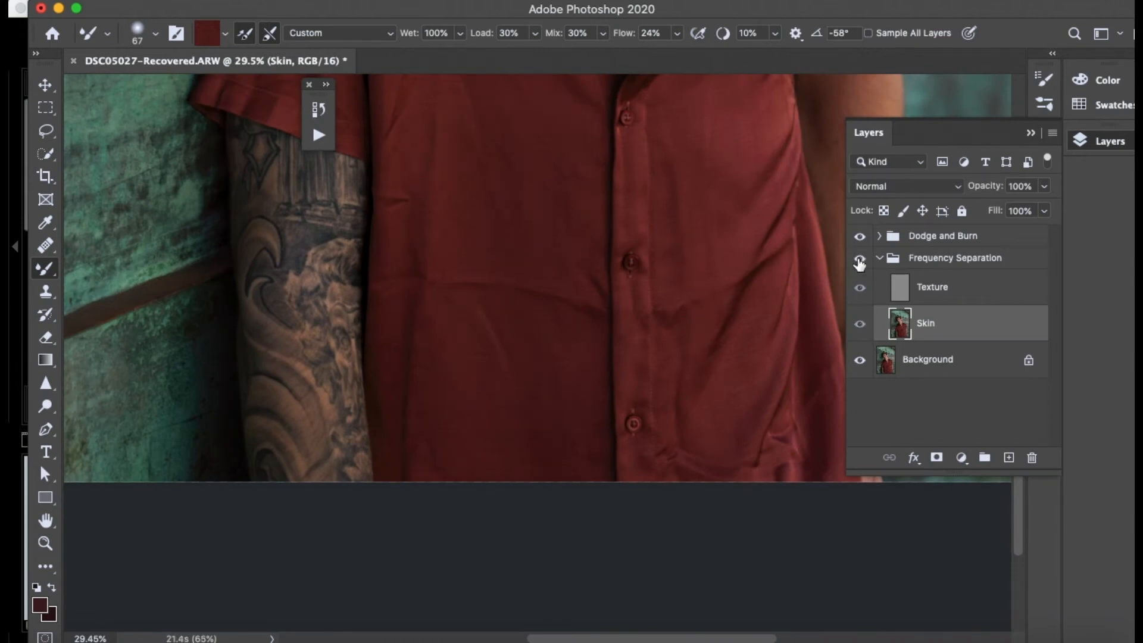
scroll(543, 296, up, 8)
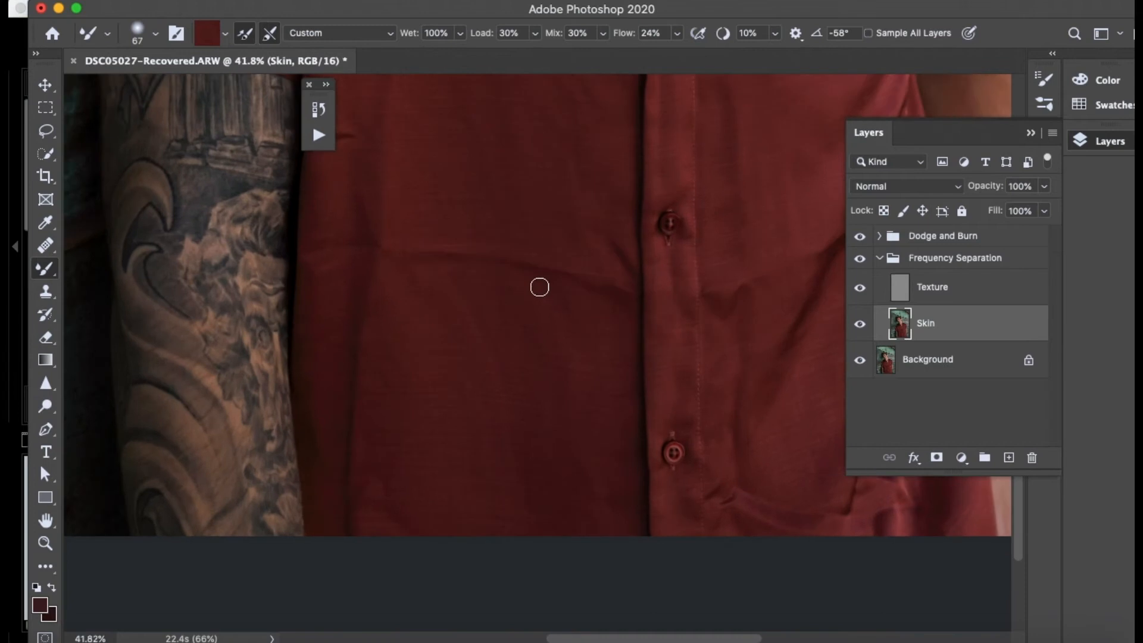
scroll(539, 286, up, 2)
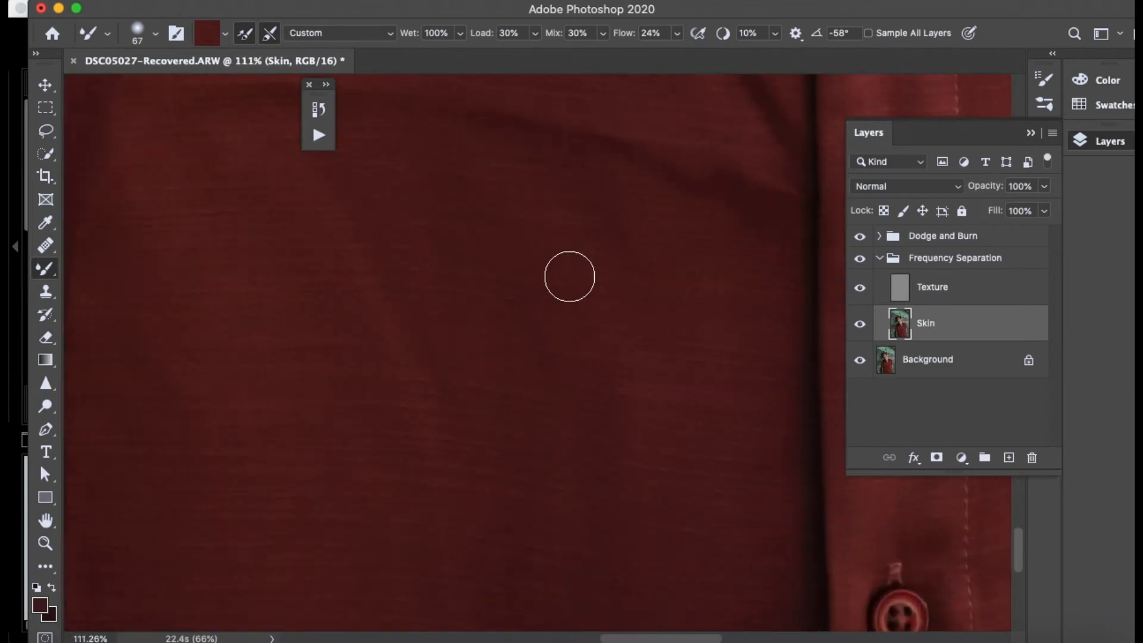
scroll(569, 276, down, 4)
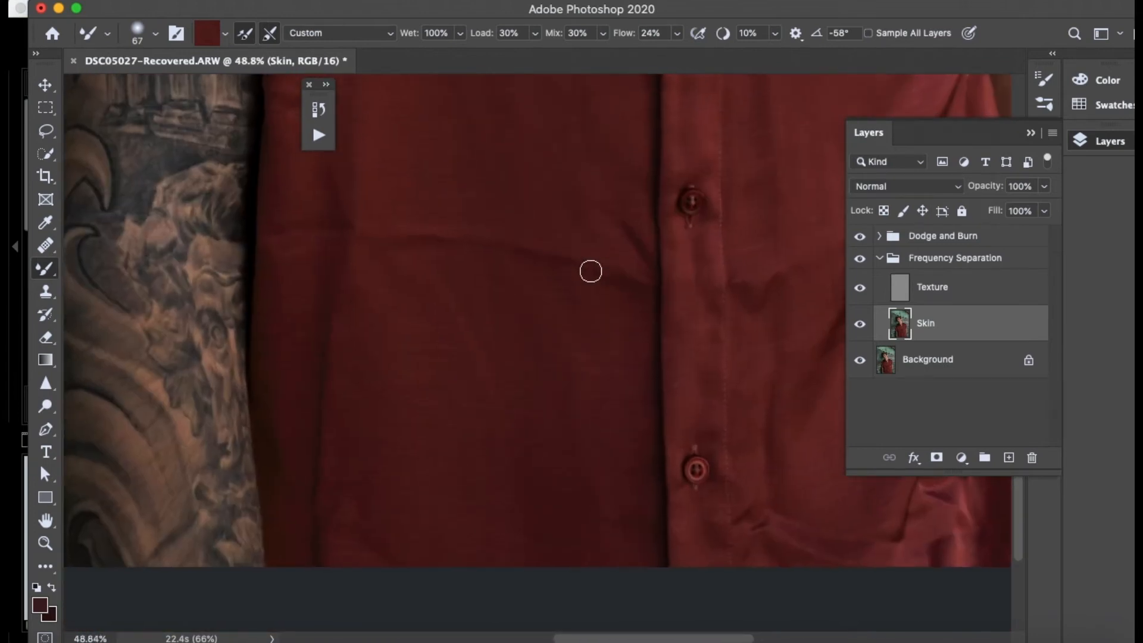
- Clone clean fabric over the diagonal crease on the Texture layer, using the Clone Stamp at size 43
click(958, 297)
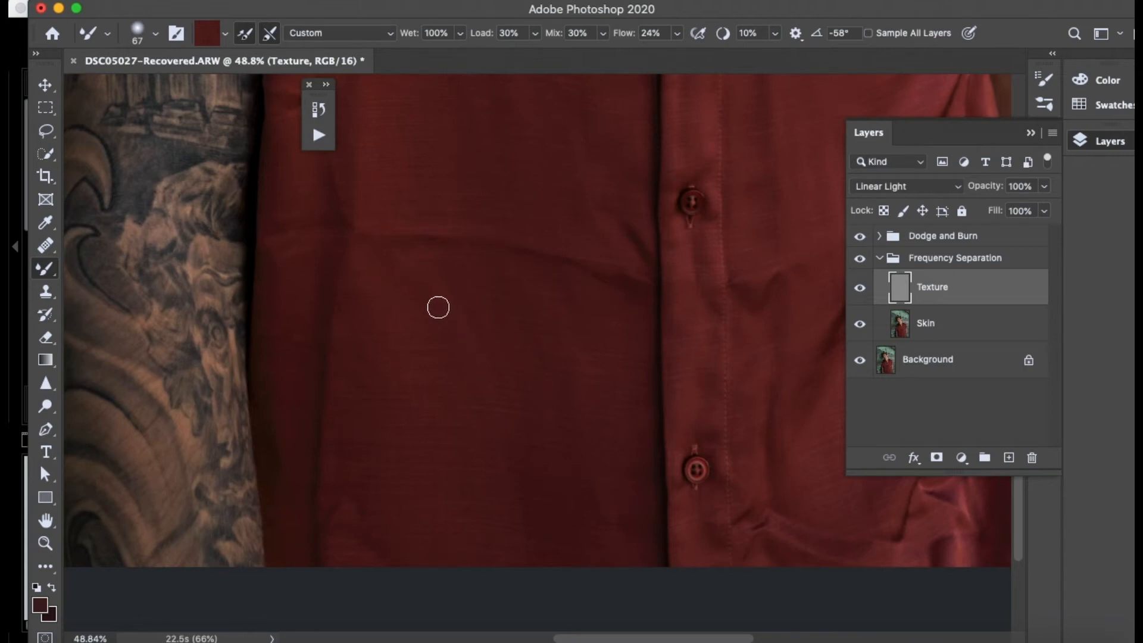
click(46, 292)
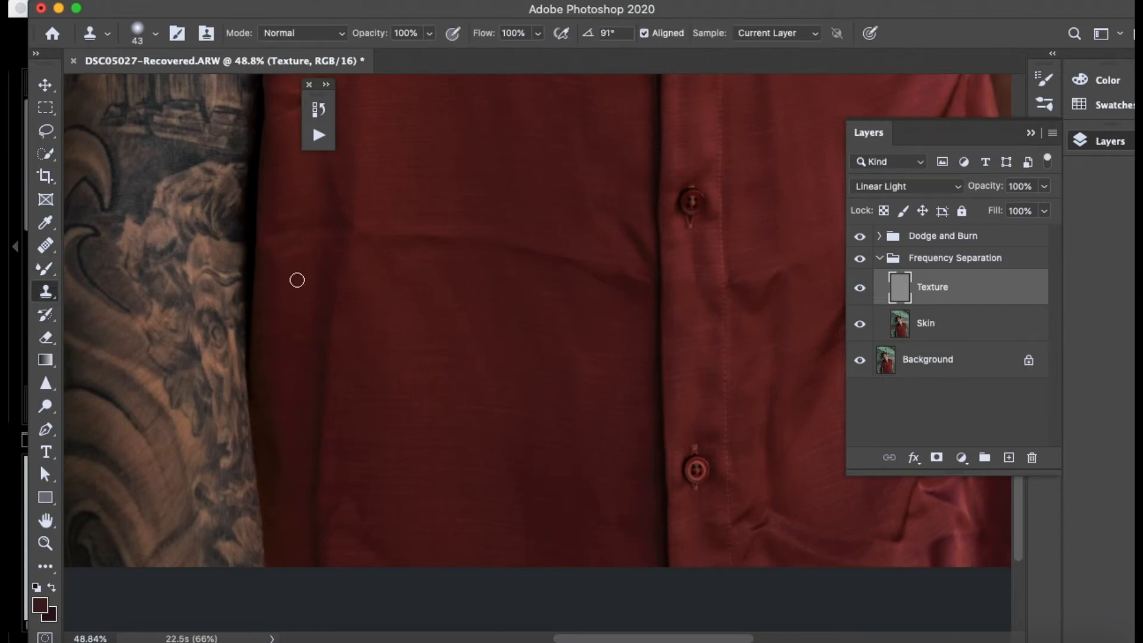
scroll(297, 280, up, 5)
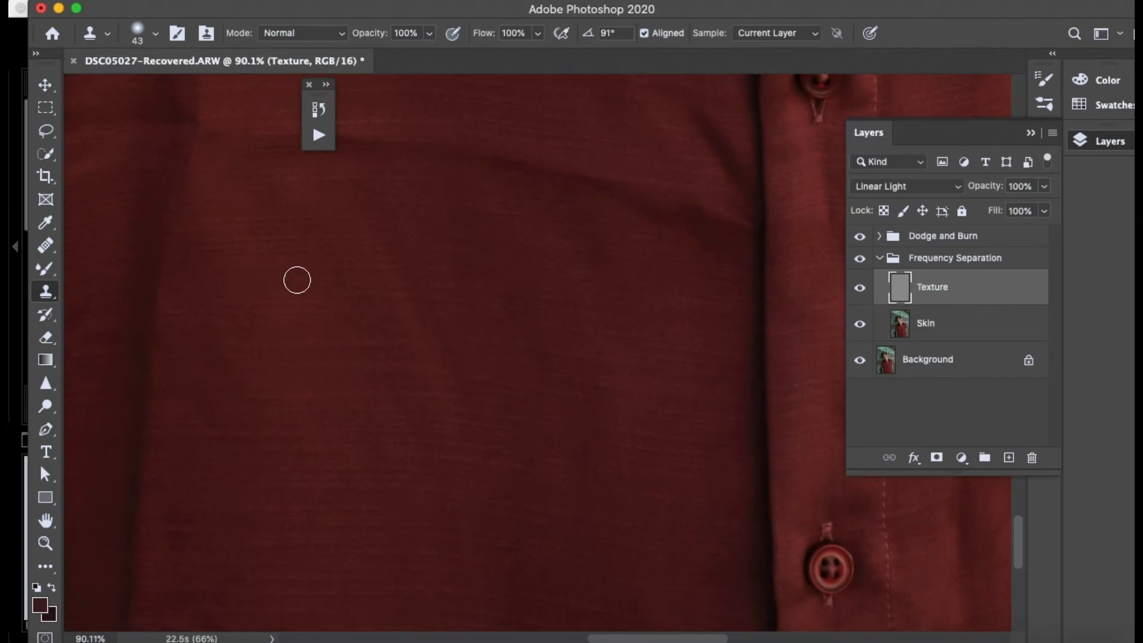
alt+click(333, 261)
mouse_move(351, 247)
mouse_down()
mouse_move(385, 244)
mouse_move(239, 347)
mouse_move(385, 264)
mouse_move(275, 325)
mouse_move(350, 288)
mouse_move(398, 290)
mouse_move(373, 313)
mouse_move(330, 317)
mouse_move(451, 314)
mouse_up()
alt+click(339, 275)
alt+click(334, 288)
alt+click(331, 317)
alt+click(351, 329)
mouse_move(374, 338)
mouse_down()
mouse_move(433, 339)
mouse_move(419, 373)
mouse_move(433, 371)
mouse_up()
alt+click(378, 372)
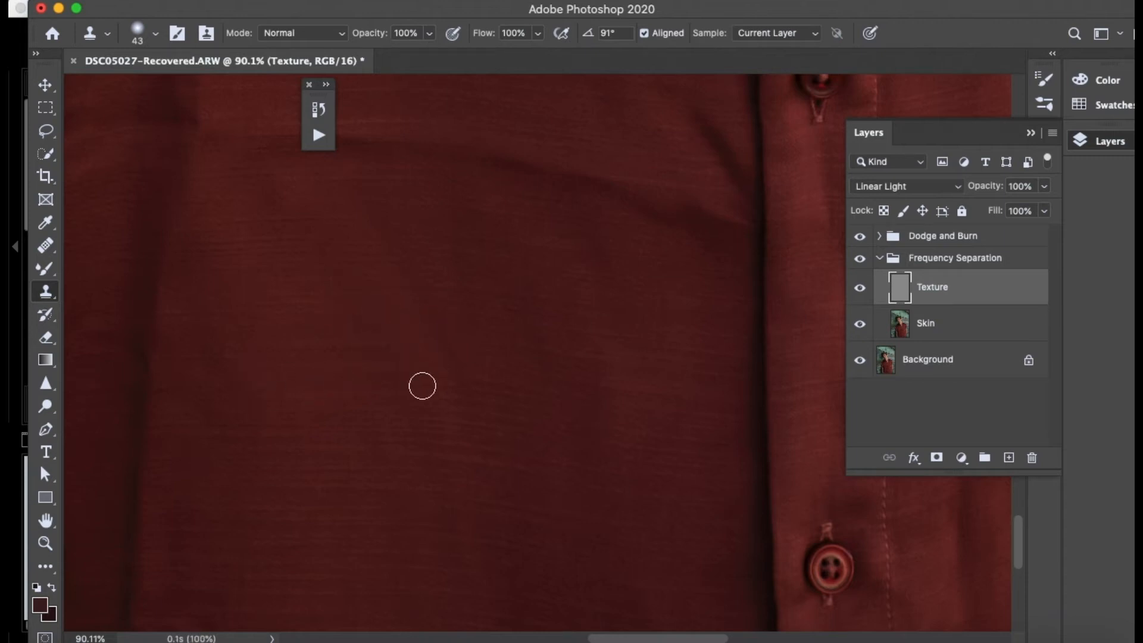
alt+click(398, 201)
mouse_move(395, 195)
mouse_down()
mouse_move(358, 196)
mouse_move(407, 182)
mouse_move(344, 182)
mouse_up()
alt+click(408, 182)
alt+click(413, 227)
mouse_move(386, 228)
mouse_down()
mouse_move(367, 229)
mouse_move(366, 254)
mouse_move(411, 272)
mouse_up()
alt+click(429, 239)
alt+click(433, 266)
alt+click(433, 286)
click(454, 327)
alt+click(449, 307)
drag(410, 315, 398, 316)
alt+click(477, 339)
mouse_move(439, 347)
mouse_down()
mouse_move(506, 360)
mouse_move(492, 375)
mouse_move(443, 376)
mouse_move(499, 391)
mouse_move(416, 395)
mouse_up()
alt+click(491, 376)
alt+click(500, 390)
- Blend the leftover tonal patches of the diagonal crease on the Skin layer, using the Mixer Brush enlarged to size 110
click(924, 337)
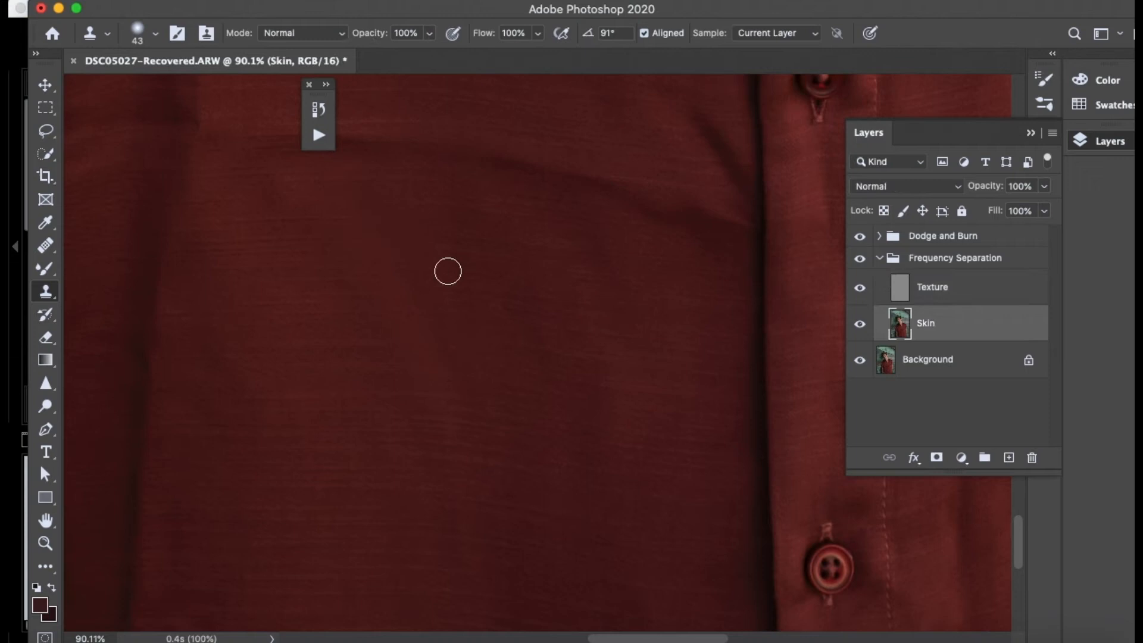
click(56, 266)
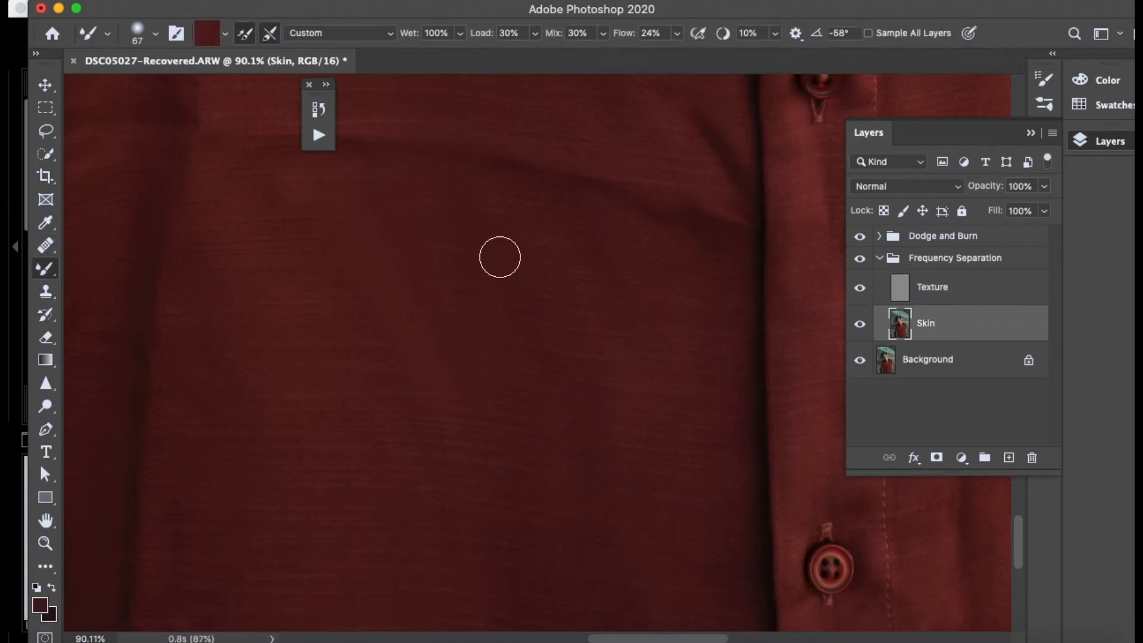
alt+click(445, 276)
mouse_move(434, 271)
mouse_down()
mouse_move(432, 293)
mouse_move(407, 267)
mouse_up()
alt+click(508, 418)
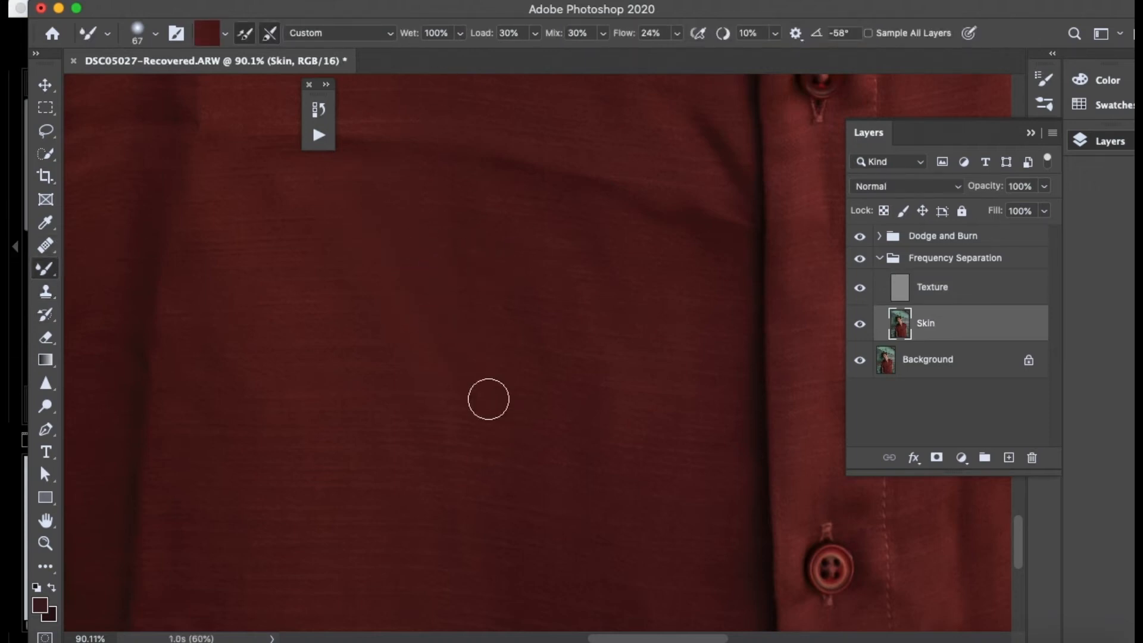
drag(348, 294, 377, 296)
mouse_move(326, 250)
mouse_down()
mouse_move(393, 205)
mouse_move(386, 301)
mouse_move(446, 340)
mouse_move(460, 420)
mouse_up()
alt+click(370, 284)
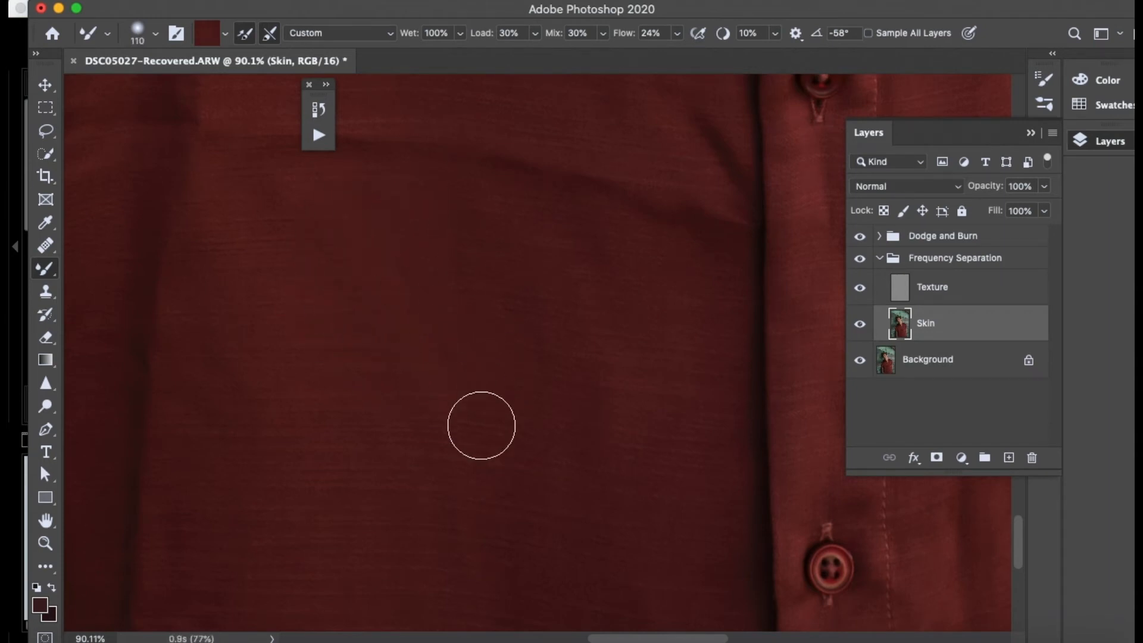
- Compare the whole shirt with and without the Frequency Separation group and examine the creases higher on the shirt front
scroll(777, 388, down, 5)
scroll(777, 388, down, 3)
scroll(778, 388, down, 4)
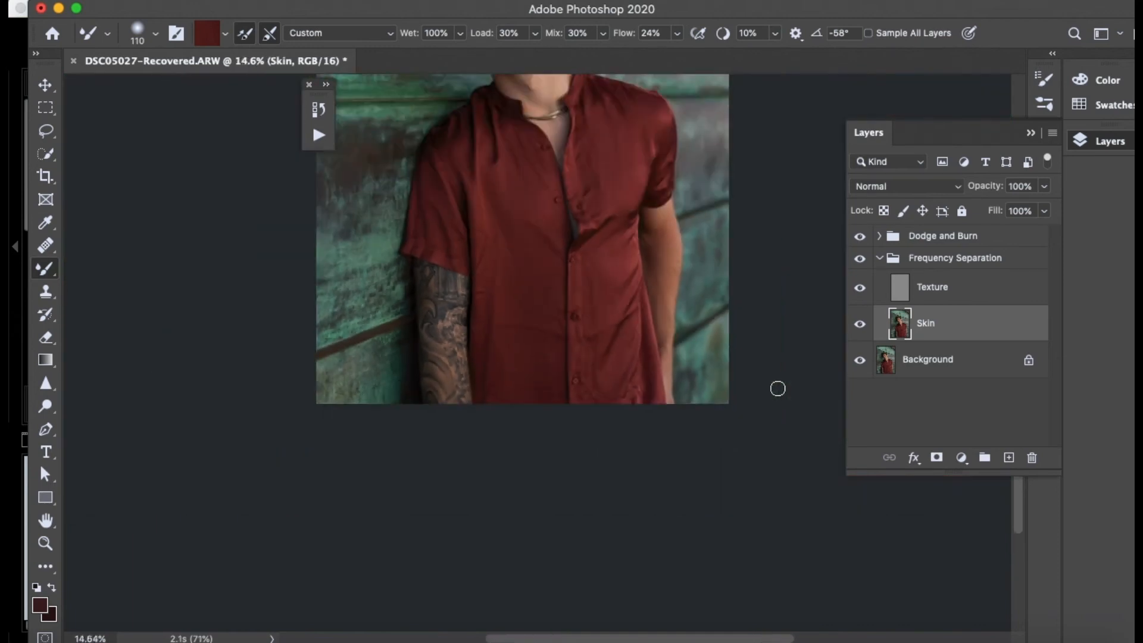
scroll(778, 389, up, 2)
scroll(778, 388, down, 1)
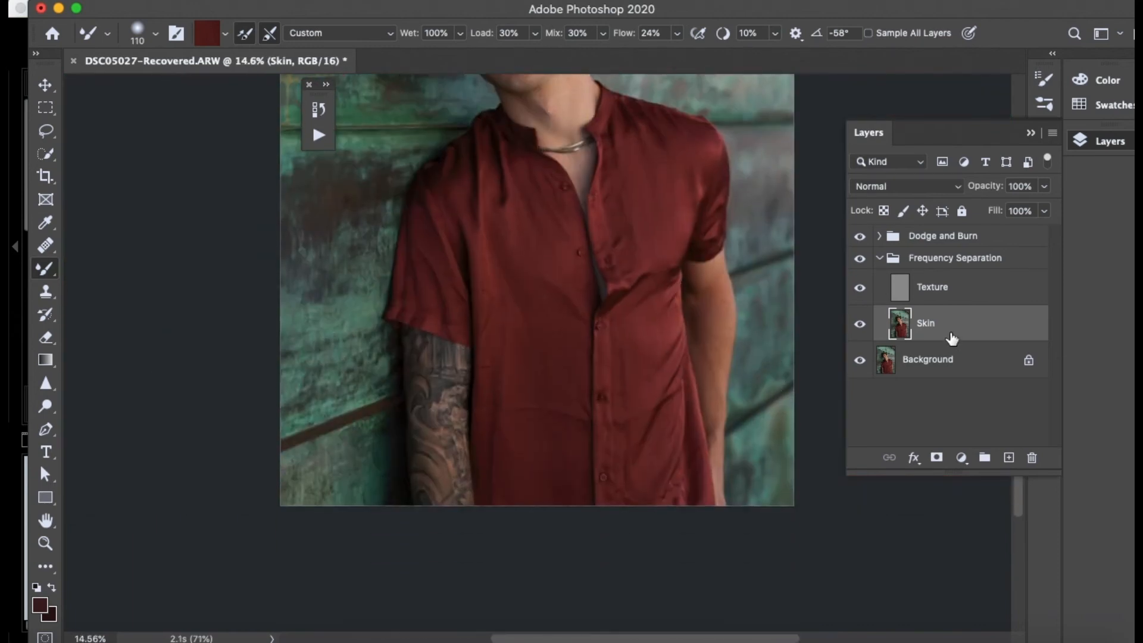
click(859, 257)
scroll(619, 429, up, 5)
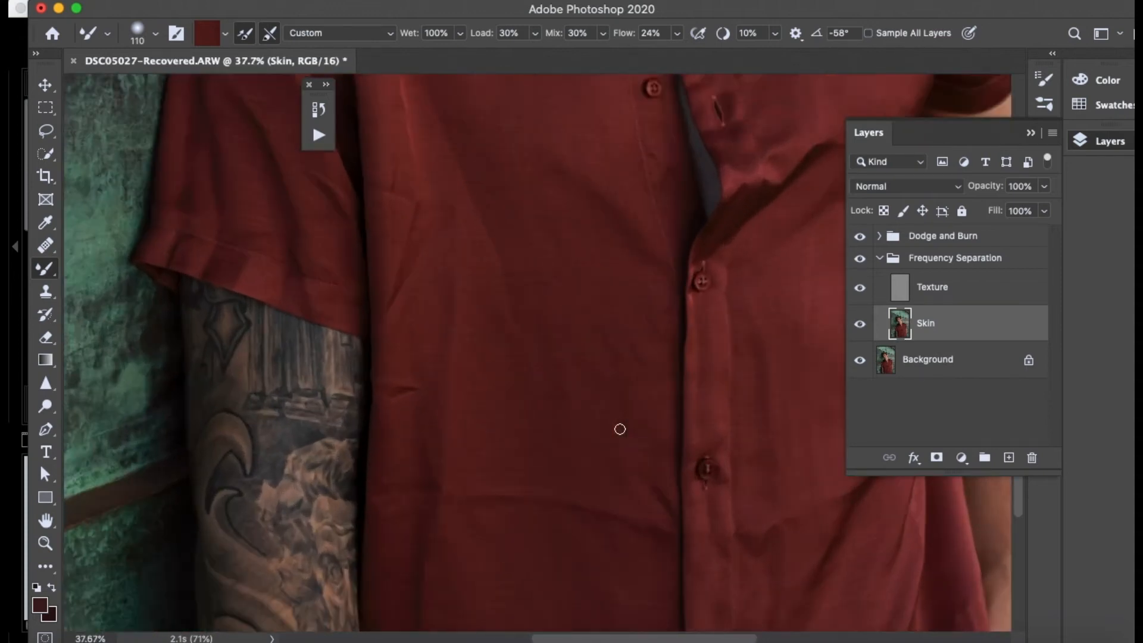
scroll(620, 429, up, 3)
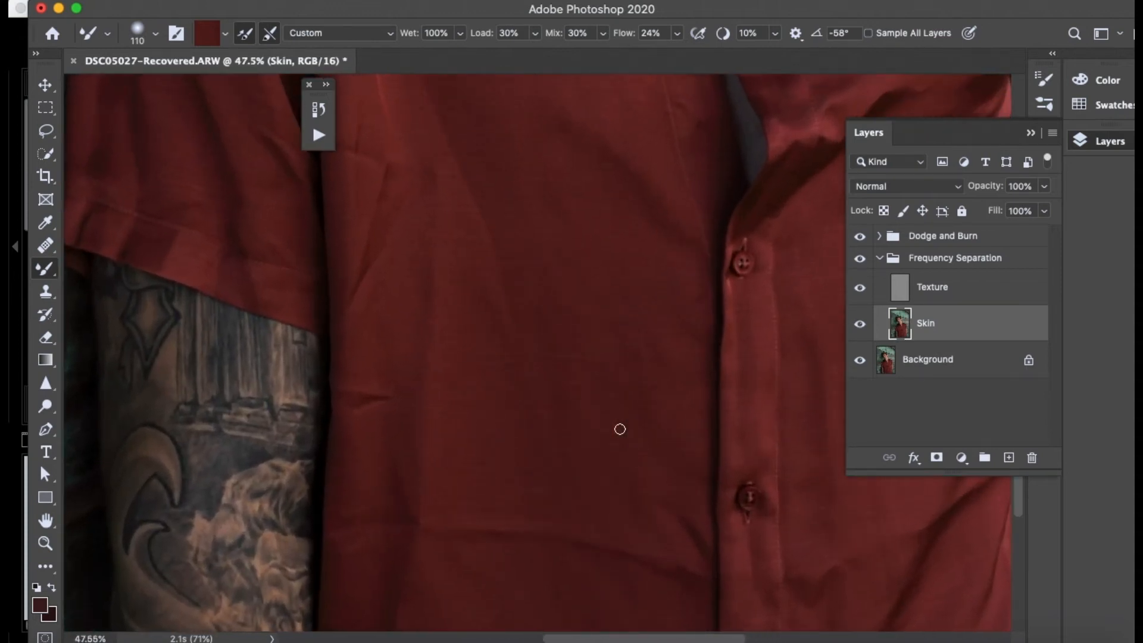
scroll(620, 428, up, 1)
scroll(619, 428, up, 4)
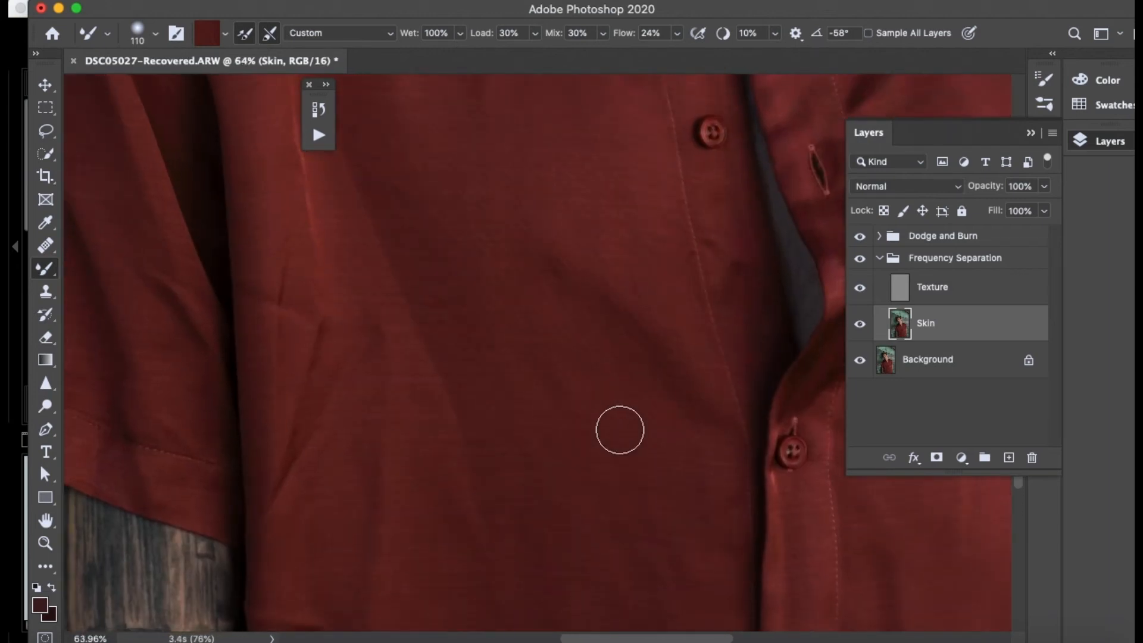
- Blend the tonal creases on the shirt front between the sleeve and the button placket on the Skin layer with the Mixer Brush
scroll(620, 429, down, 2)
scroll(619, 429, up, 2)
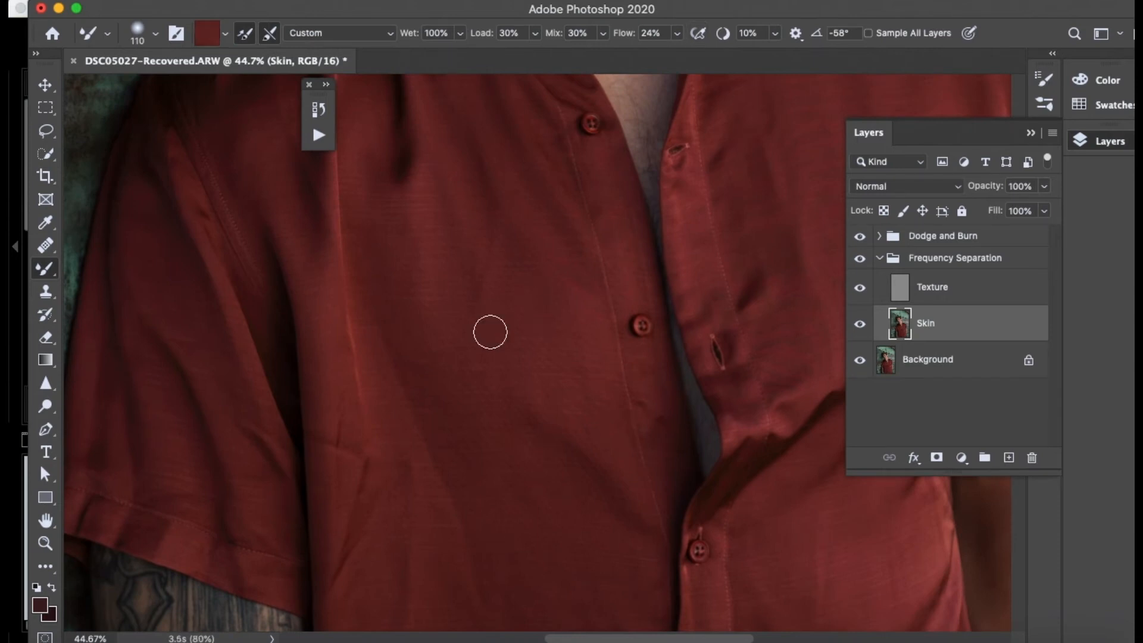
mouse_move(457, 304)
mouse_down()
mouse_move(472, 344)
mouse_move(453, 312)
mouse_move(497, 277)
mouse_move(463, 277)
mouse_move(487, 244)
mouse_move(468, 339)
mouse_move(462, 318)
mouse_move(493, 305)
mouse_up()
alt+click(468, 339)
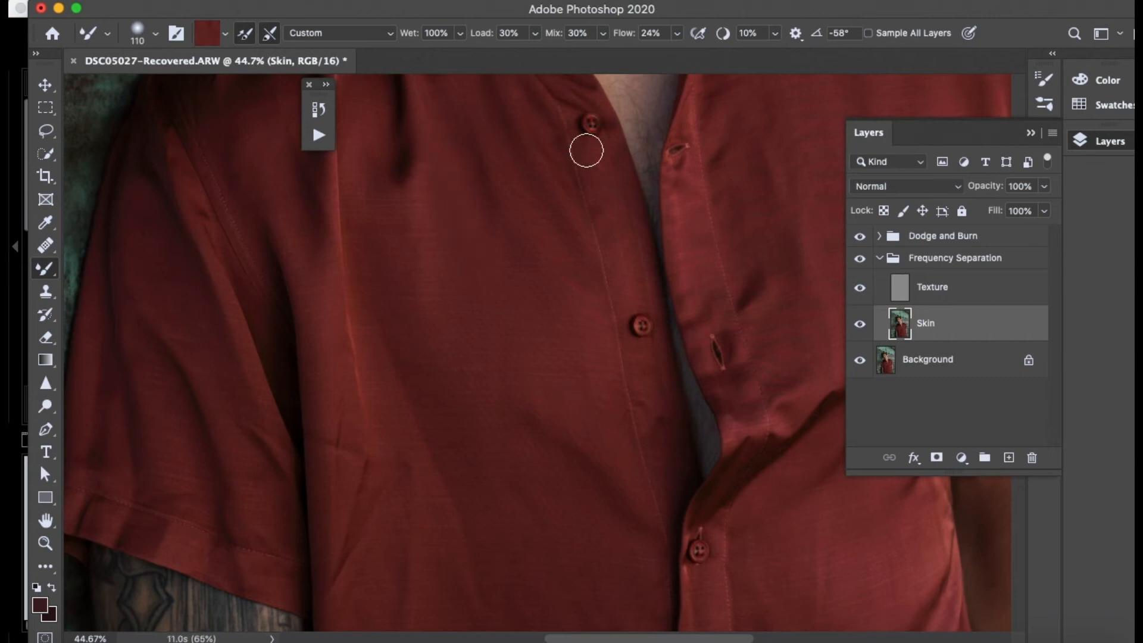
scroll(586, 151, down, 5)
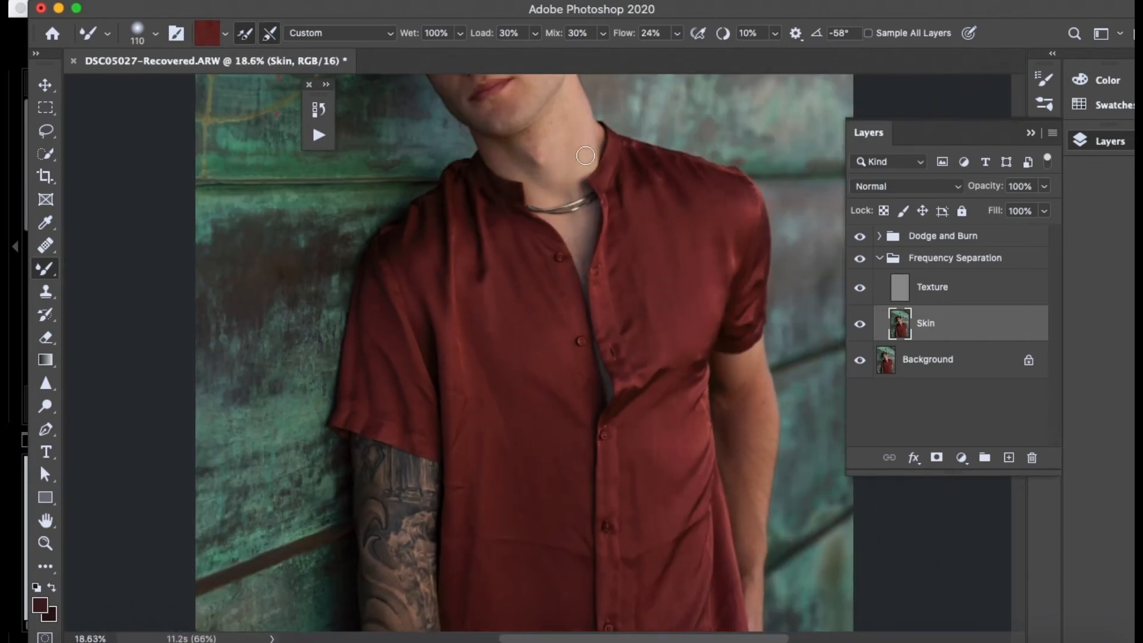
scroll(585, 156, up, 4)
scroll(585, 155, up, 4)
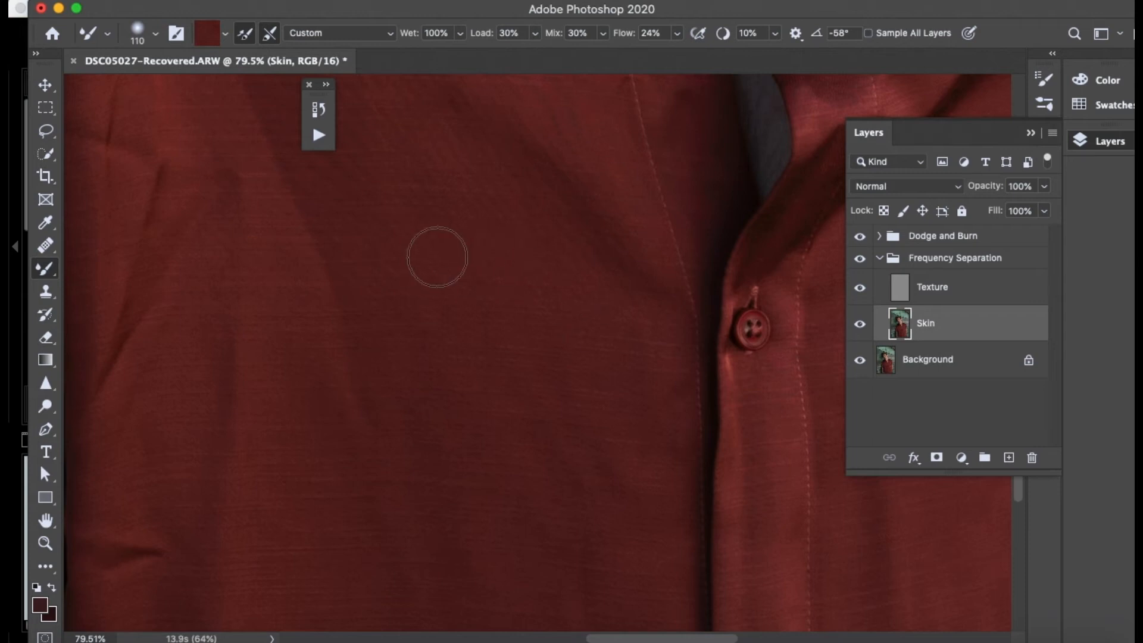
scroll(630, 184, down, 5)
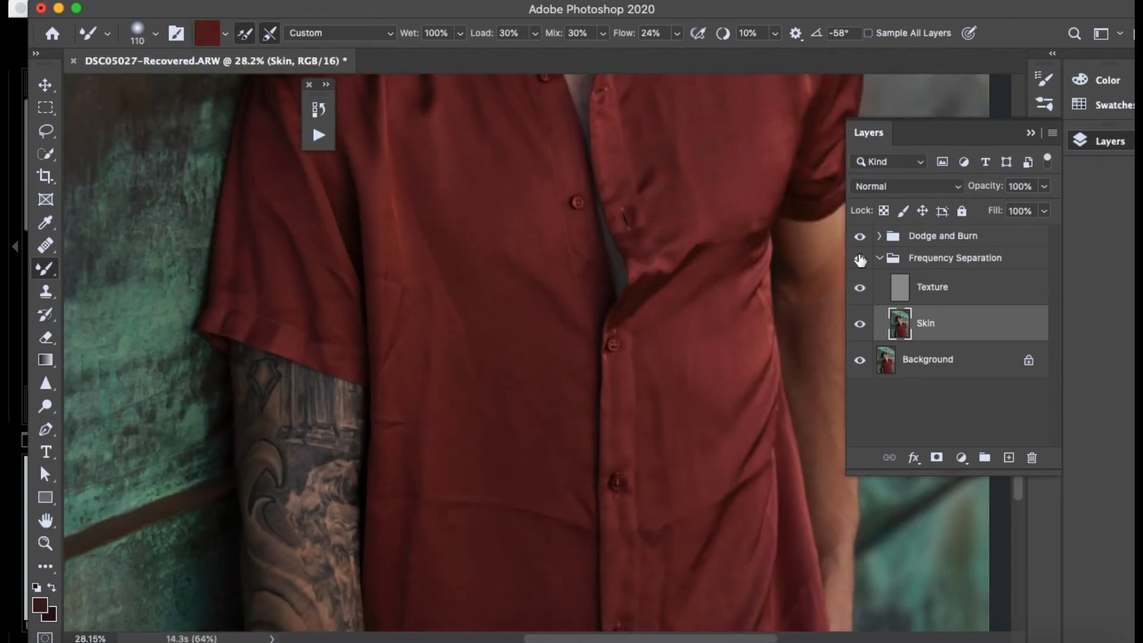
- Blend the uneven tones in the fabric just below the horizontal crease on the lower shirt front with the Mixer Brush
scroll(655, 374, down, 2)
scroll(637, 355, up, 4)
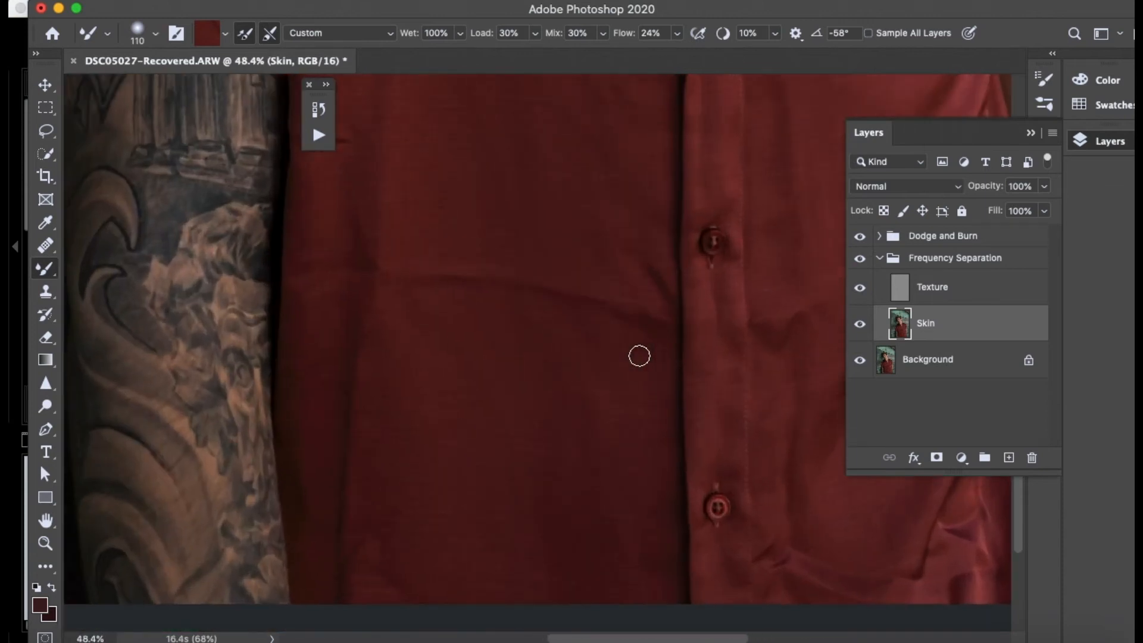
scroll(631, 348, up, 3)
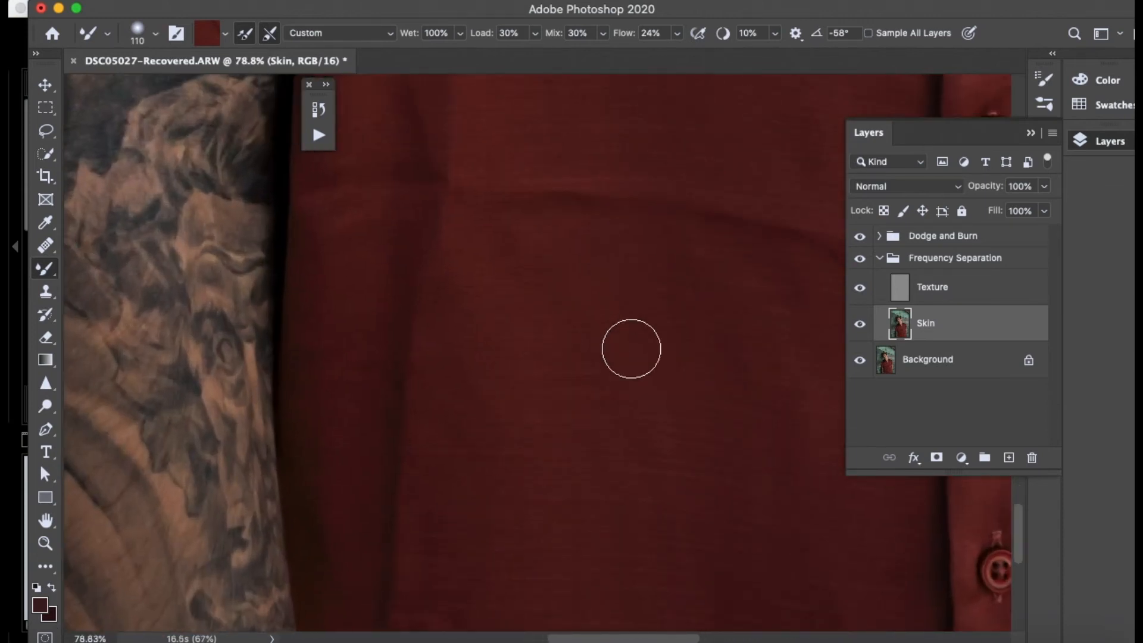
mouse_move(499, 310)
mouse_down()
mouse_move(508, 244)
mouse_move(557, 270)
mouse_move(482, 329)
mouse_move(485, 357)
mouse_up()
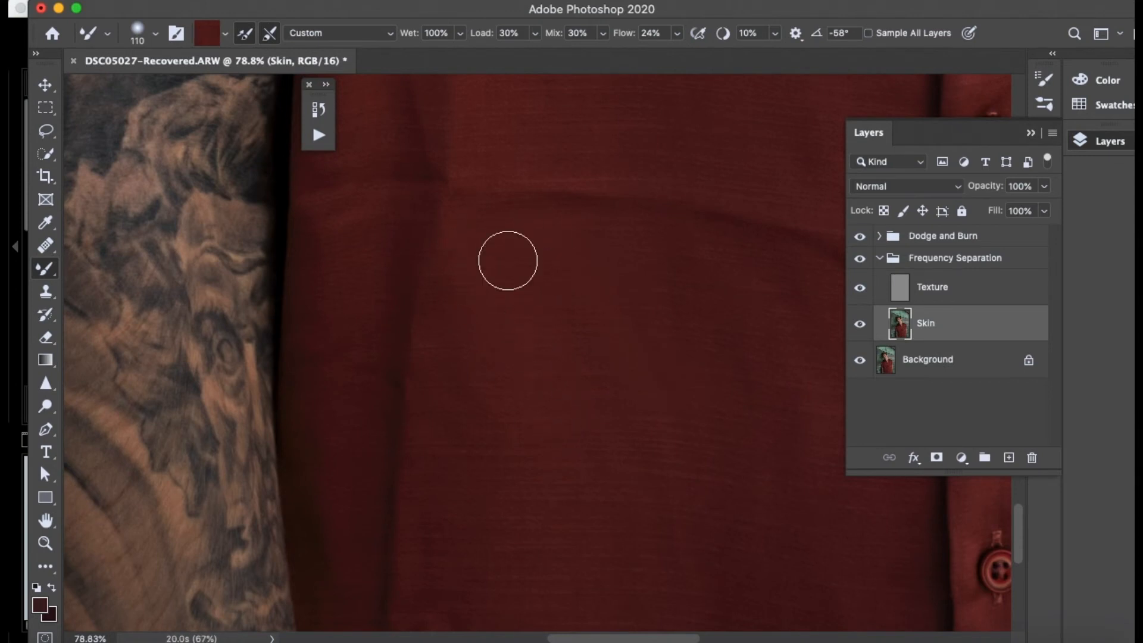
scroll(507, 260, down, 5)
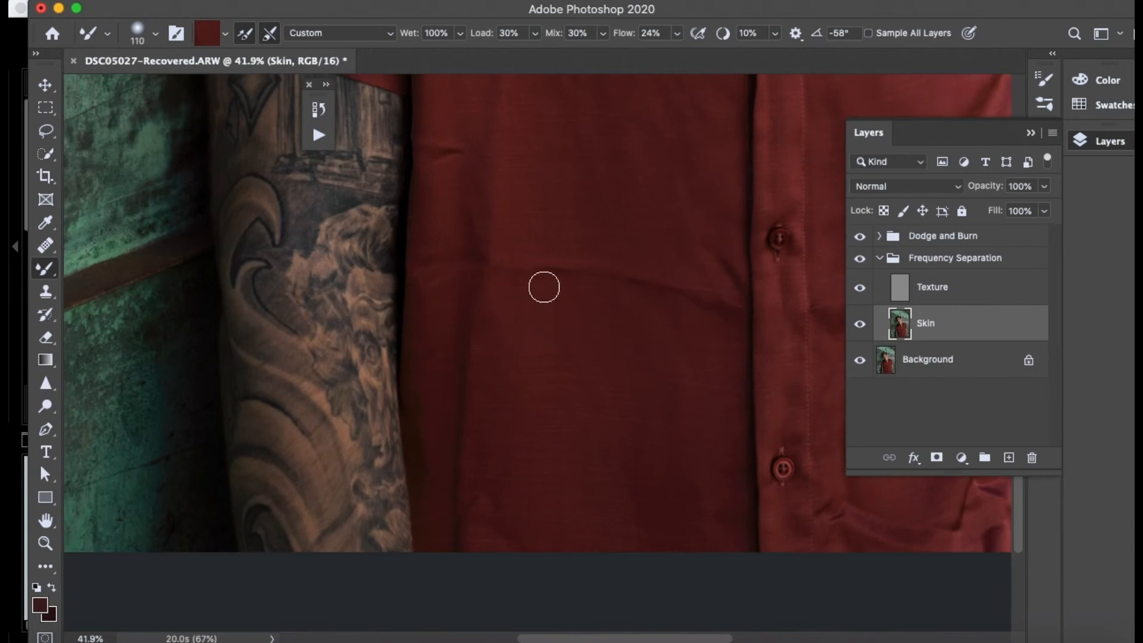
- Blend the tattooed-arm side of the horizontal crease into the surrounding fabric on the Skin layer with the Mixer Brush
scroll(571, 291, up, 5)
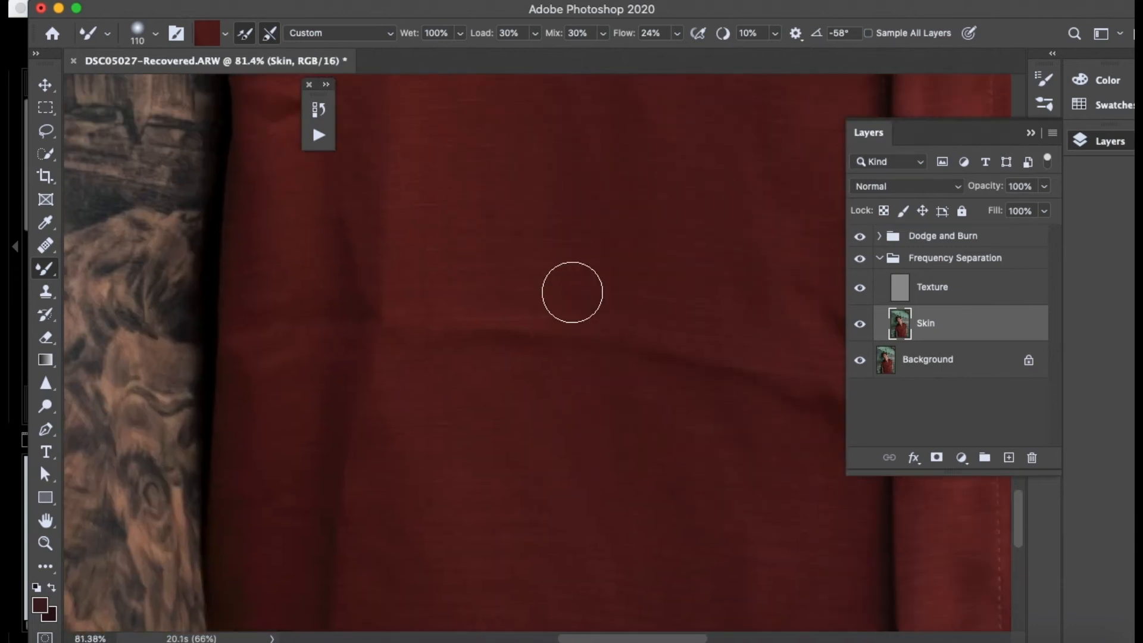
alt+click(442, 393)
mouse_move(416, 362)
mouse_down()
mouse_move(536, 353)
mouse_move(476, 365)
mouse_move(378, 344)
mouse_move(422, 347)
mouse_up()
alt+click(433, 349)
alt+click(442, 361)
drag(564, 338, 463, 342)
alt+click(517, 347)
mouse_move(670, 353)
mouse_down()
mouse_move(706, 376)
mouse_move(652, 358)
mouse_up()
- Blend the end of the horizontal crease near the button placket and the fabric below it with the Mixer Brush
scroll(570, 370, right, 1)
scroll(571, 369, right, 3)
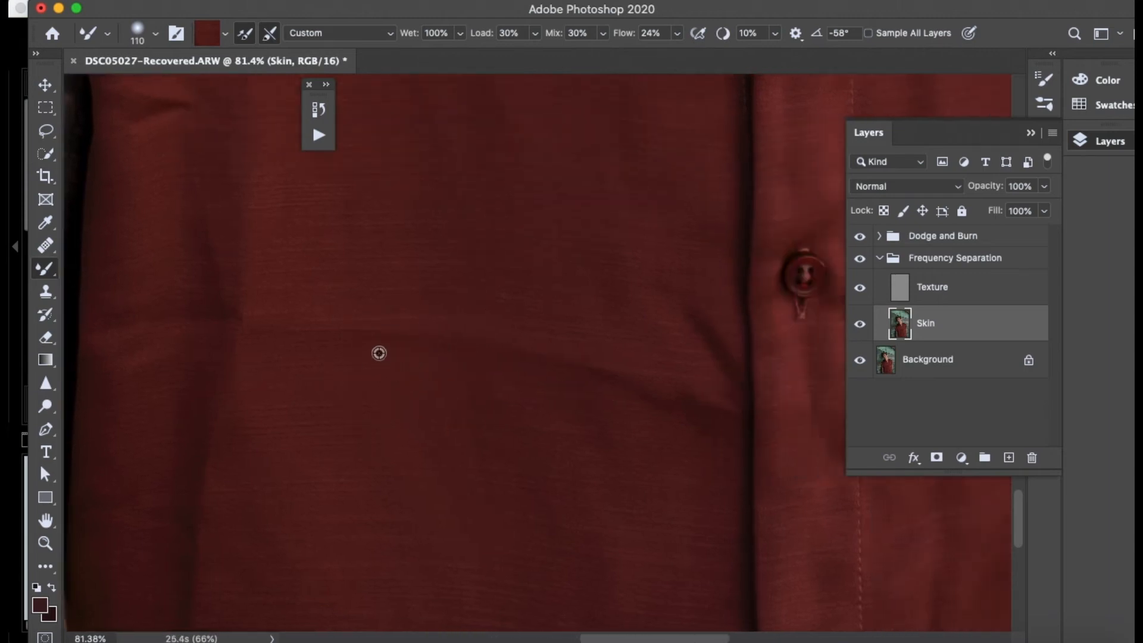
alt+click(595, 404)
mouse_move(599, 400)
mouse_down()
mouse_move(611, 387)
mouse_move(677, 410)
mouse_move(682, 394)
mouse_up()
alt+click(707, 500)
drag(709, 438, 681, 472)
alt+click(574, 358)
drag(659, 375, 638, 386)
- Brush along the full length of the horizontal crease with the Mixer Brush to even out its remaining dark line
alt+click(325, 342)
mouse_move(333, 339)
mouse_down()
mouse_move(381, 332)
mouse_move(656, 371)
mouse_up()
alt+click(385, 326)
drag(389, 329, 513, 353)
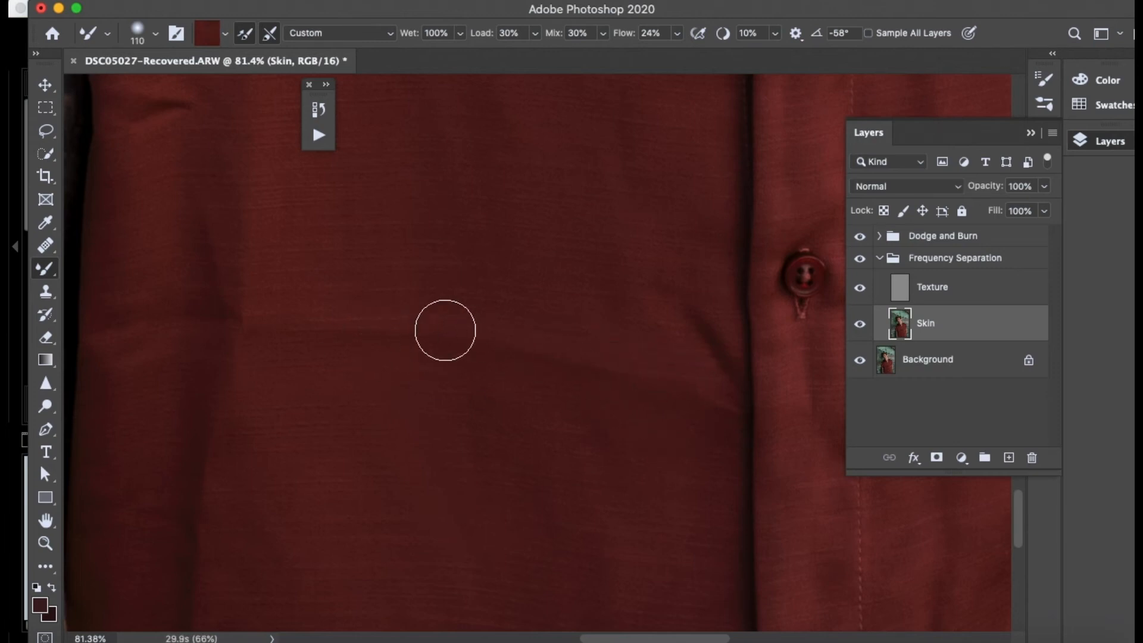
mouse_move(295, 324)
mouse_down()
mouse_move(282, 340)
mouse_move(334, 340)
mouse_move(269, 337)
mouse_up()
alt+click(411, 279)
drag(380, 312, 655, 398)
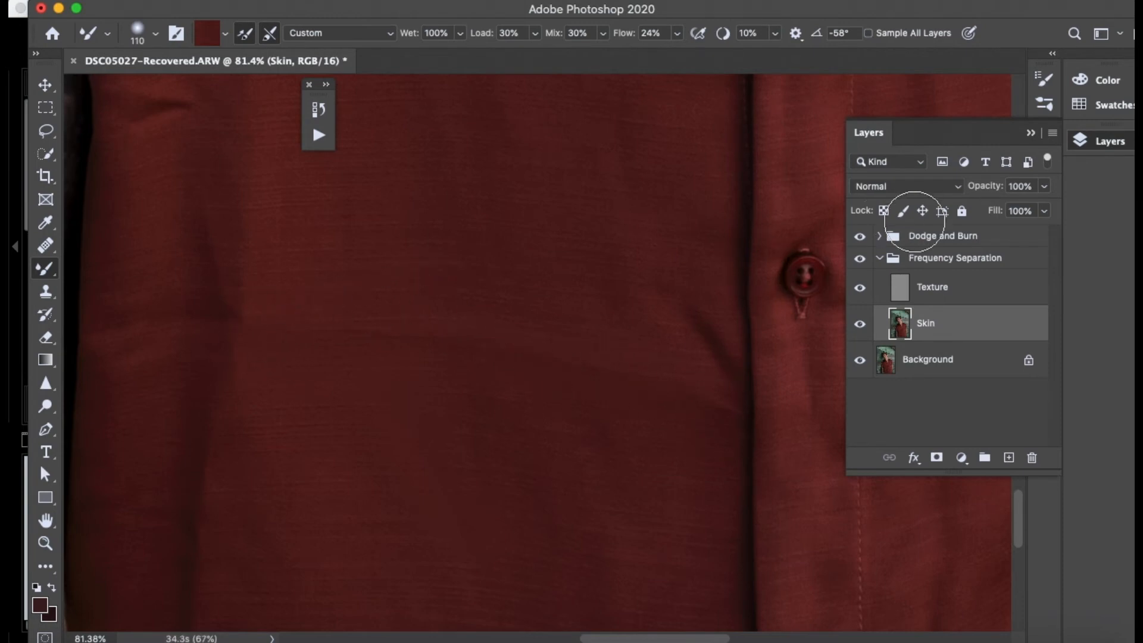
- Clone clean fabric over the texture lines along and below the horizontal crease on the Texture layer, using the Clone Stamp at size 60
click(945, 298)
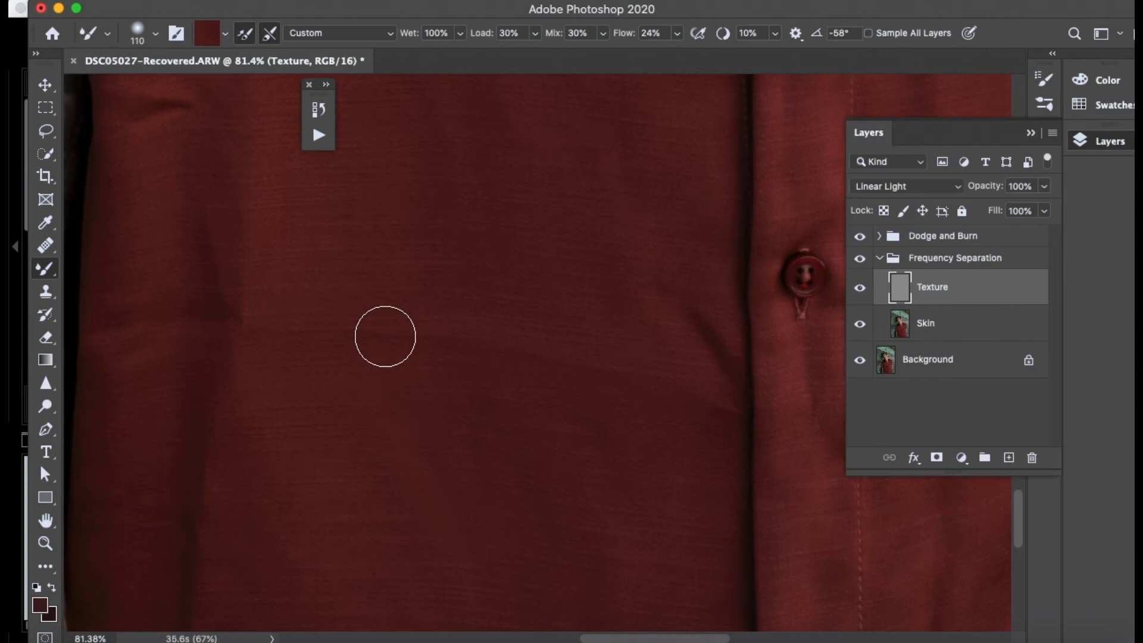
scroll(385, 335, up, 3)
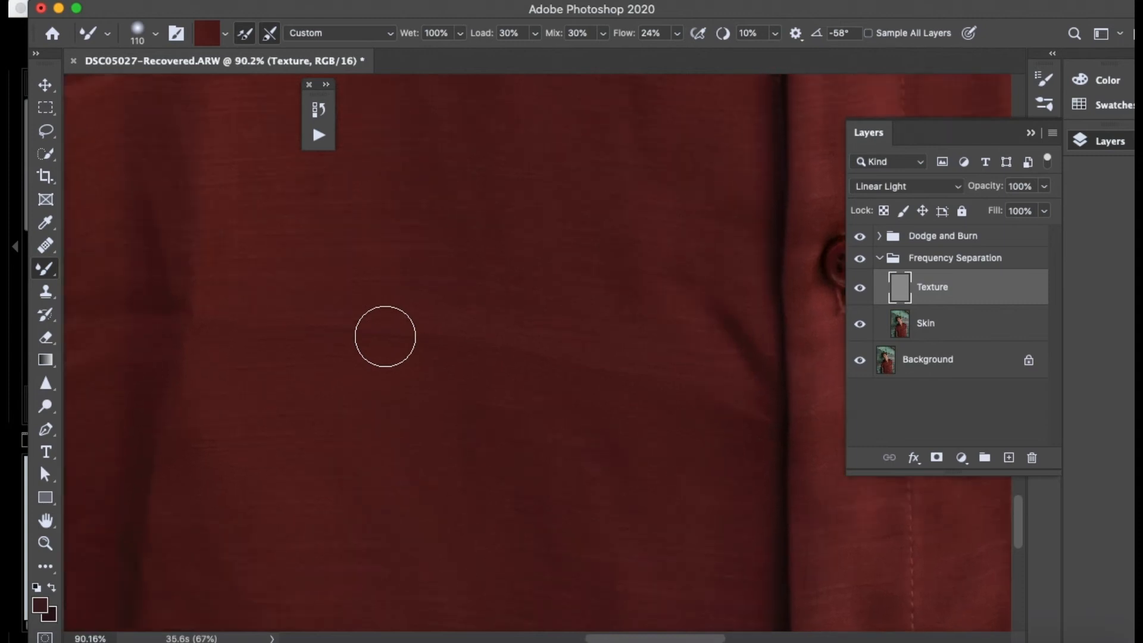
click(47, 292)
drag(321, 359, 329, 358)
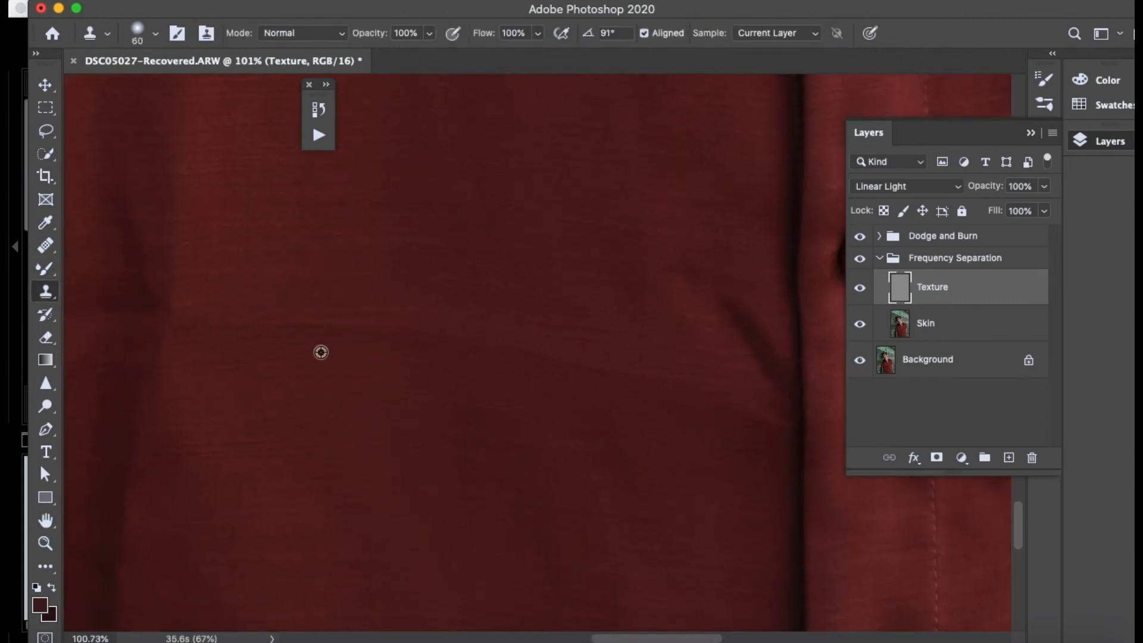
alt+click(161, 416)
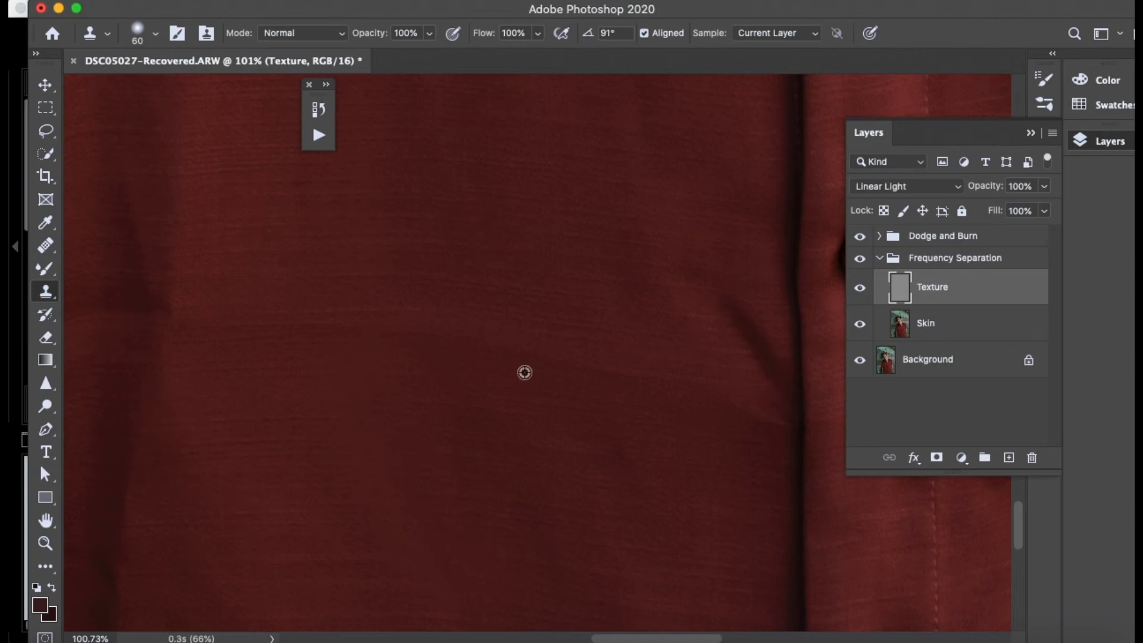
click(318, 423)
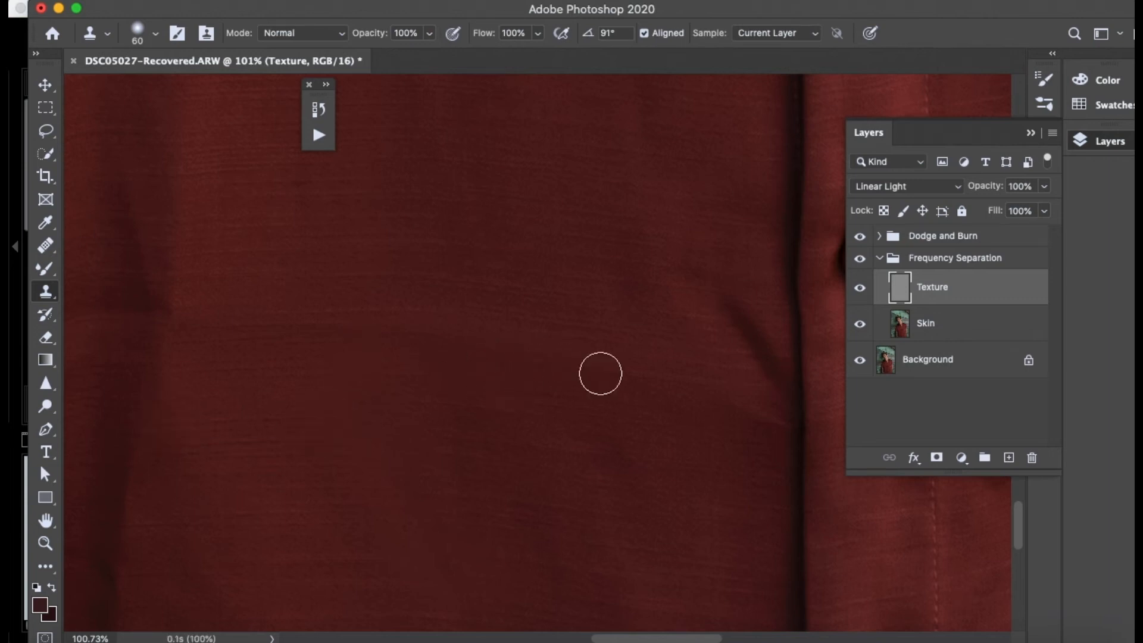
click(647, 465)
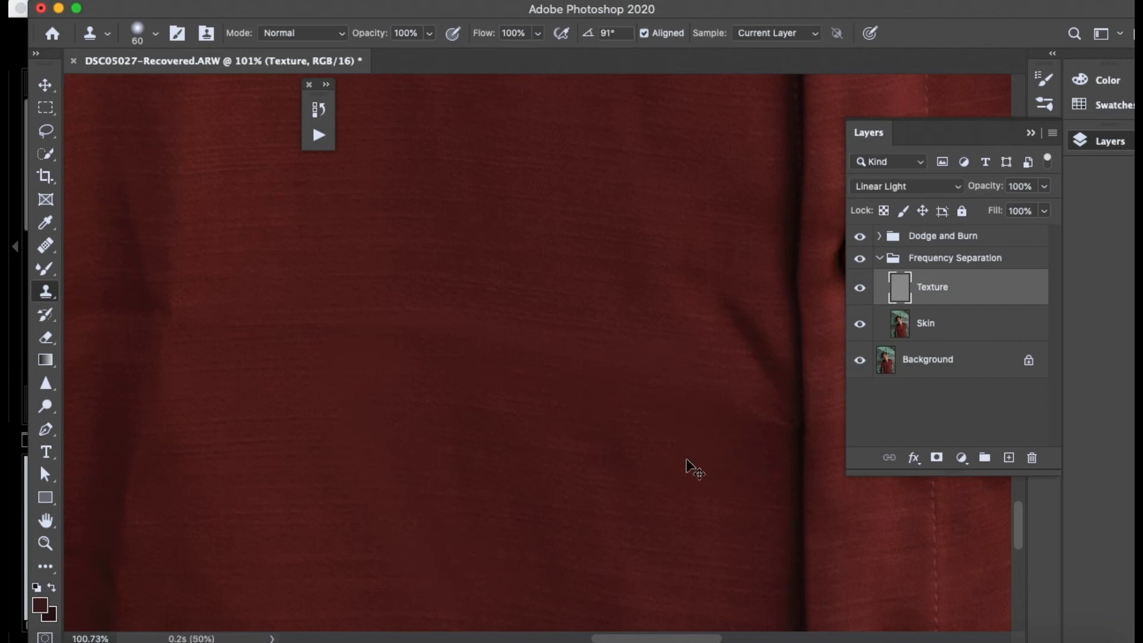
click(499, 486)
alt+click(266, 400)
click(234, 409)
click(252, 411)
click(211, 402)
- Clone fabric texture over the remaining traces of the horizontal crease between the side fold and the placket
click(219, 330)
click(306, 347)
click(450, 361)
click(520, 348)
click(597, 298)
click(433, 325)
click(289, 275)
click(159, 327)
click(198, 325)
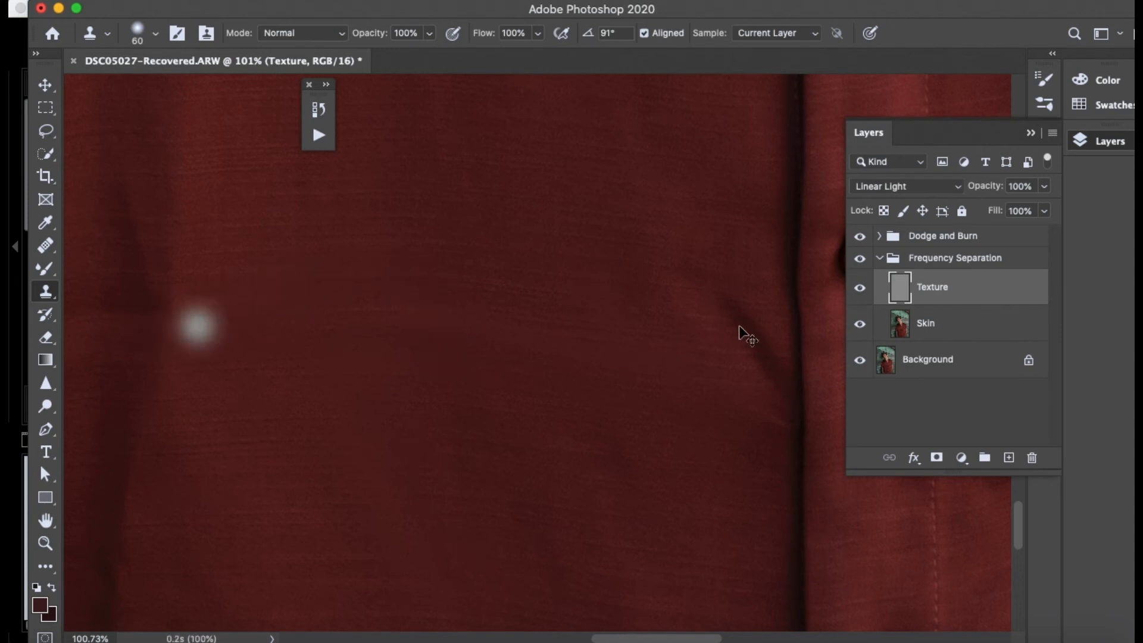
- Blend the leftover tonal patches around the former horizontal crease on the Skin layer, using the Mixer Brush at size 110
click(873, 337)
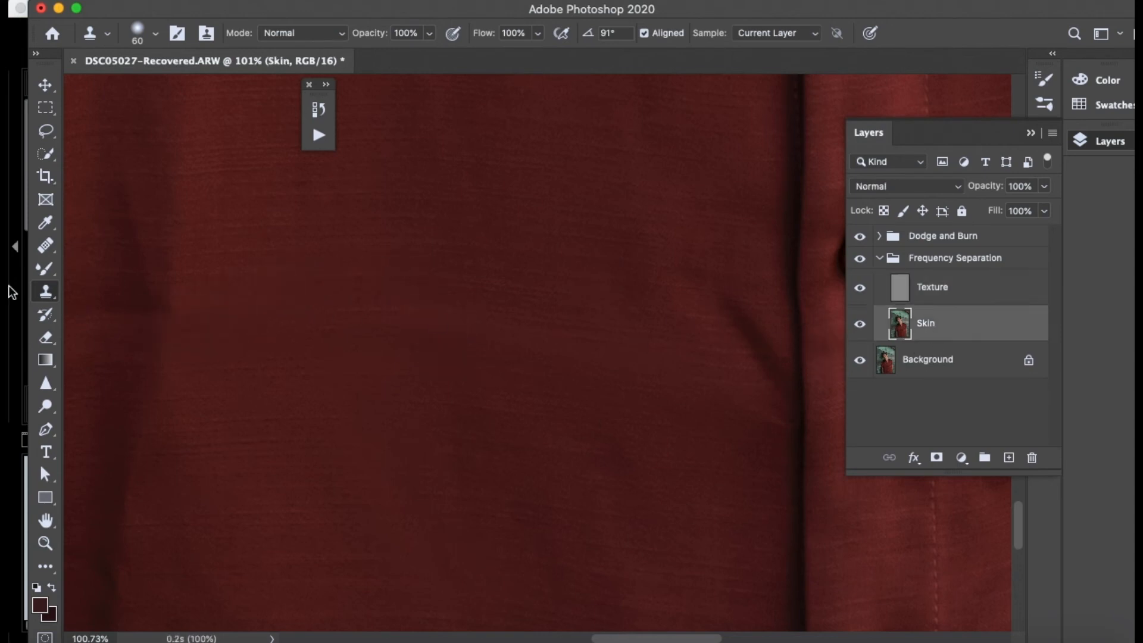
click(50, 269)
alt+click(404, 265)
drag(410, 284, 366, 341)
mouse_move(484, 314)
mouse_down()
mouse_move(321, 354)
mouse_move(217, 357)
mouse_move(203, 328)
mouse_up()
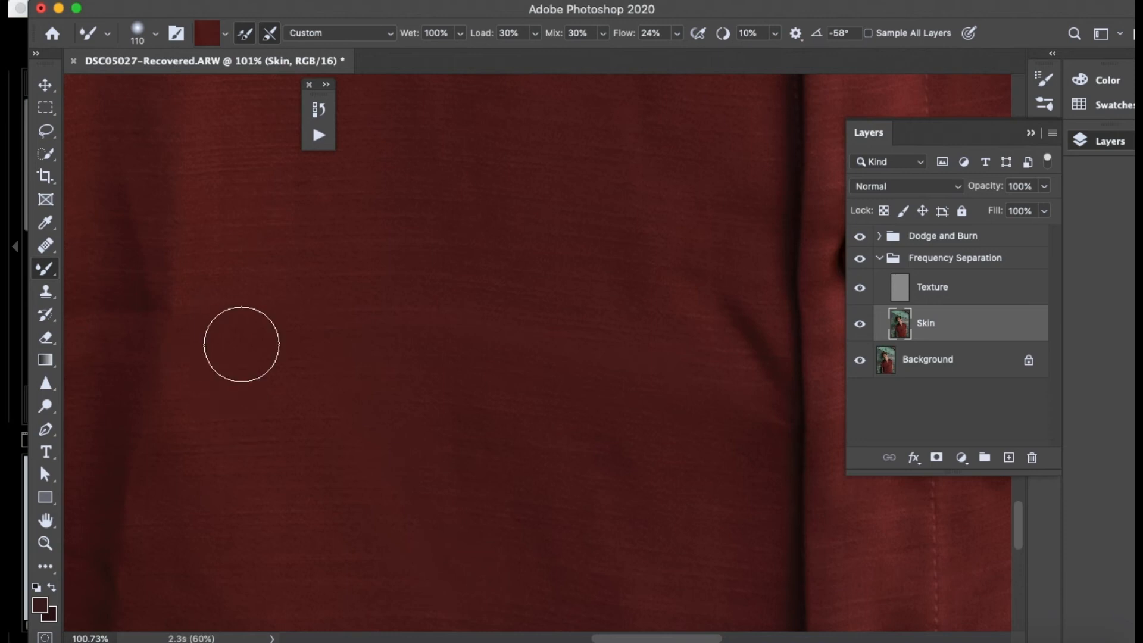
alt+click(294, 459)
mouse_move(418, 291)
mouse_down()
mouse_move(404, 355)
mouse_move(472, 423)
mouse_up()
alt+click(404, 283)
mouse_move(474, 332)
mouse_down()
mouse_move(528, 385)
mouse_move(734, 480)
mouse_move(587, 335)
mouse_move(591, 362)
mouse_move(492, 385)
mouse_move(618, 479)
mouse_move(726, 530)
mouse_move(425, 457)
mouse_up()
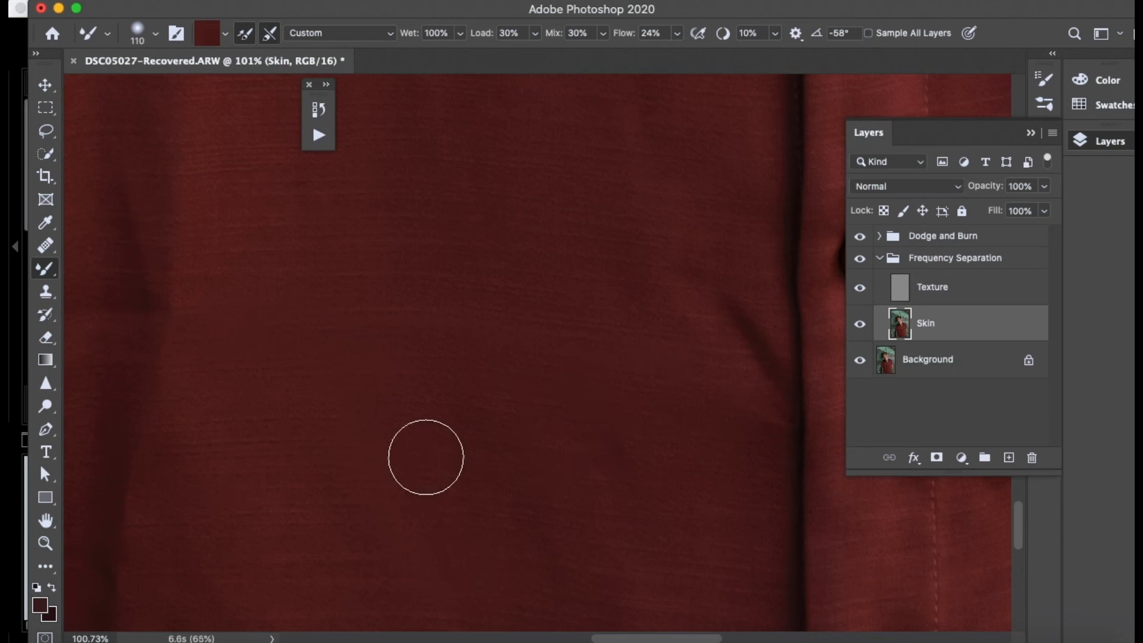
- Check the lower shirt front from a distance and touch up its remaining uneven tones with the Mixer Brush
scroll(425, 457, down, 10)
scroll(425, 457, down, 4)
scroll(425, 456, up, 5)
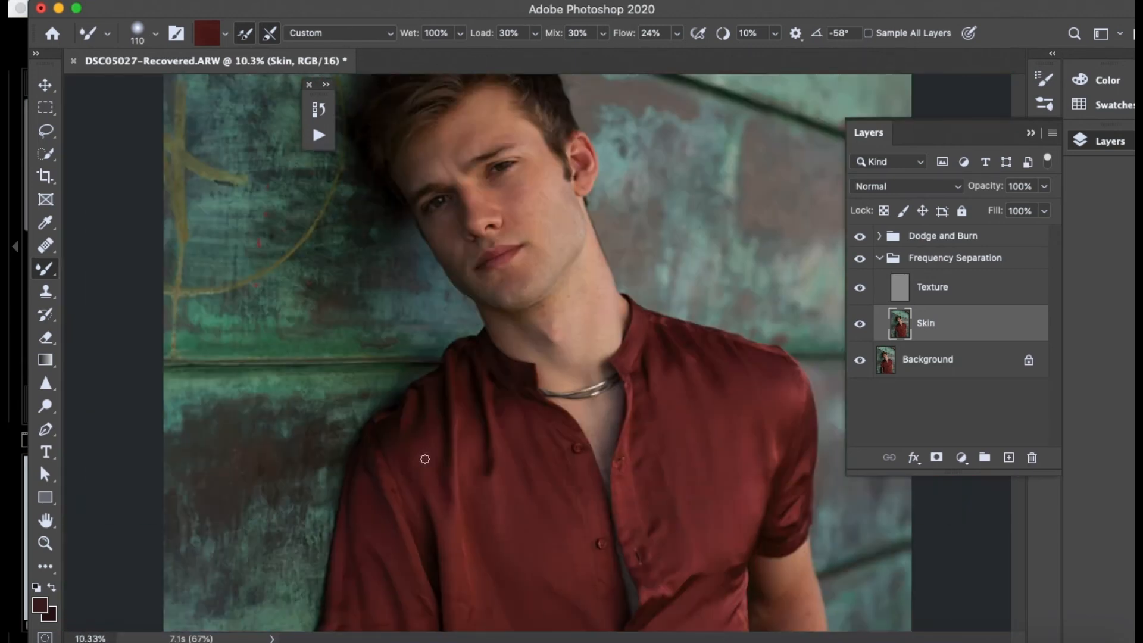
scroll(424, 458, up, 4)
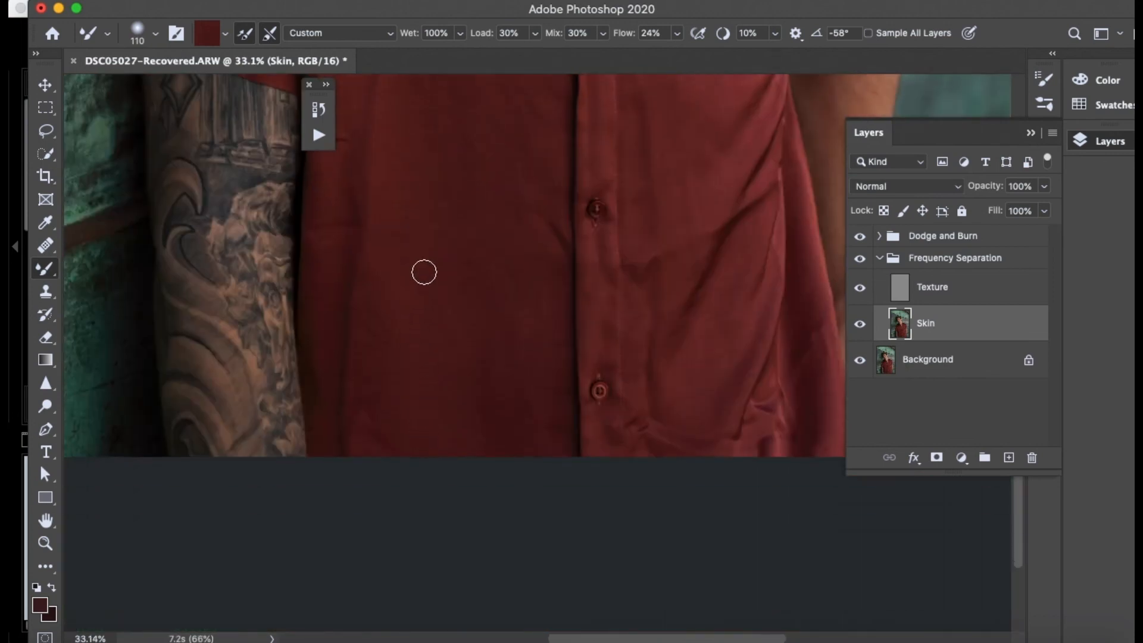
scroll(438, 358, up, 3)
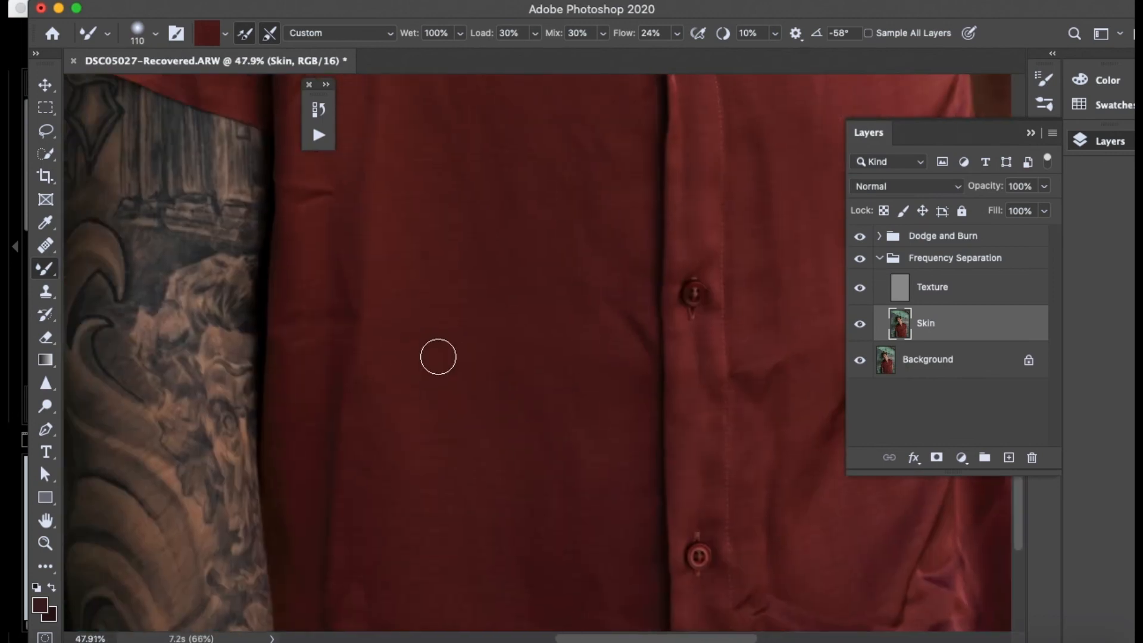
scroll(438, 357, up, 3)
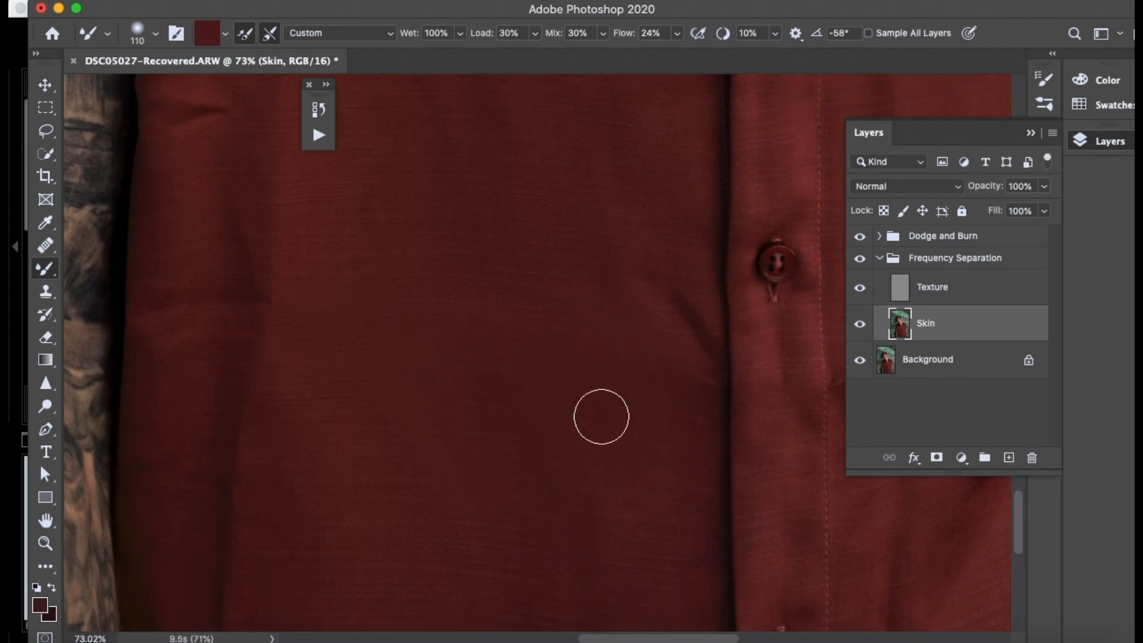
scroll(554, 454, down, 2)
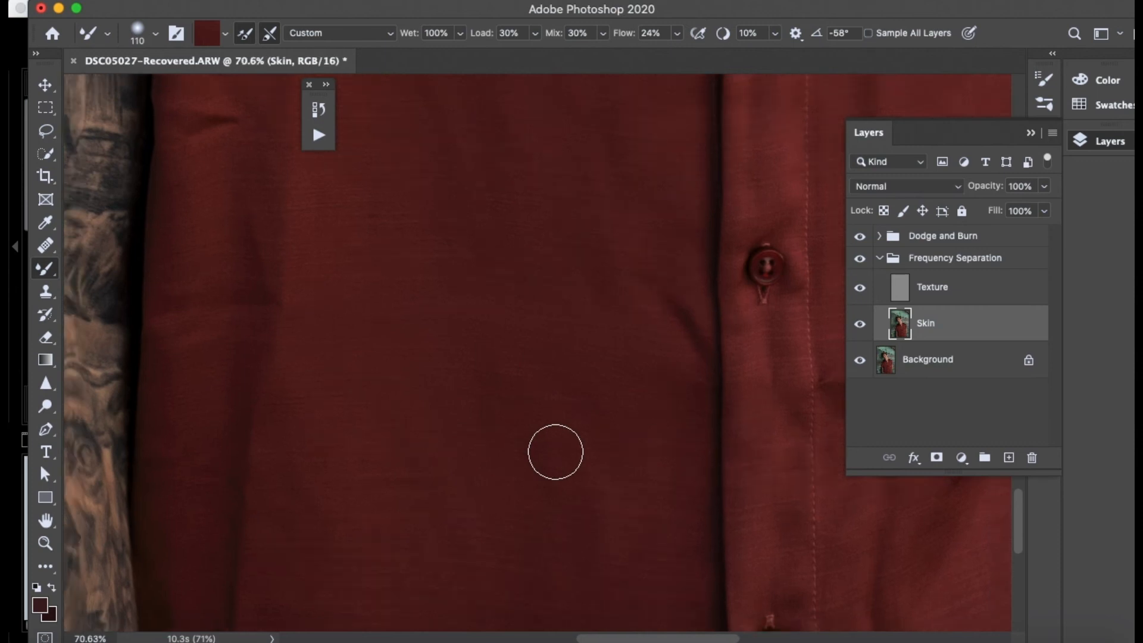
- Examine the whole shirt for remaining wrinkles and inspect the short crease beside the lower placket button up close
scroll(554, 451, down, 4)
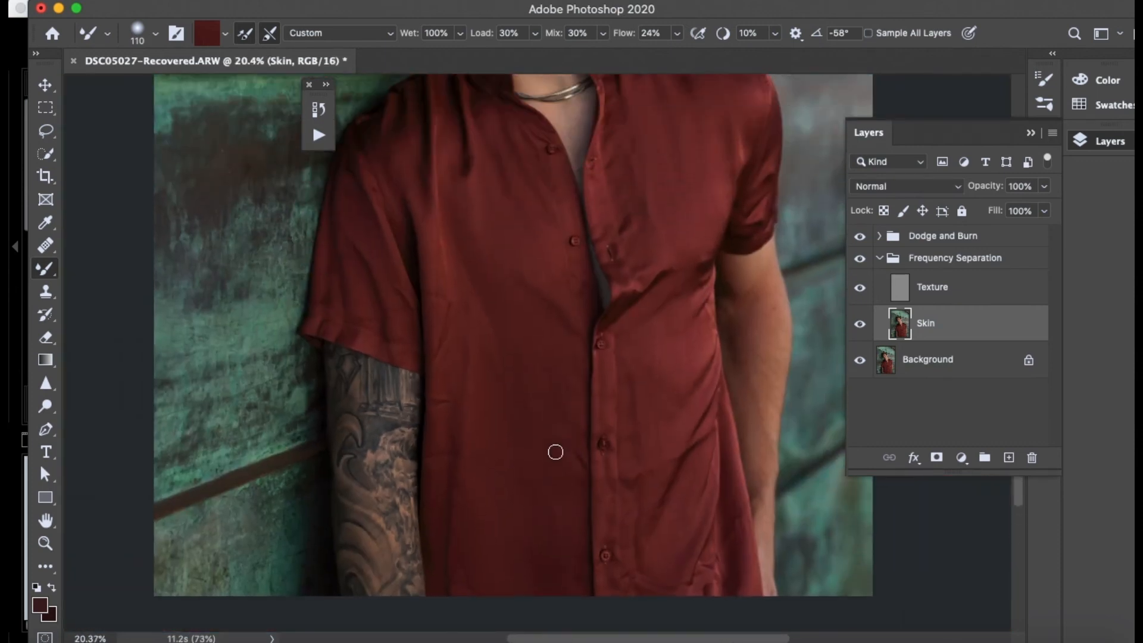
scroll(537, 412, up, 1)
scroll(537, 412, up, 1)
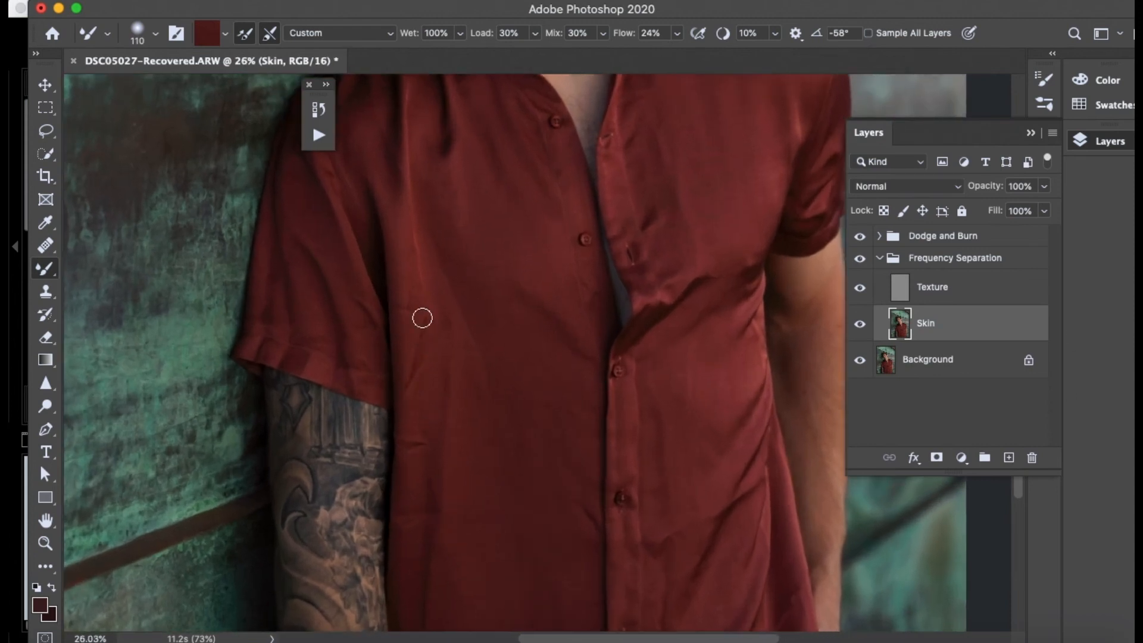
scroll(475, 428, down, 5)
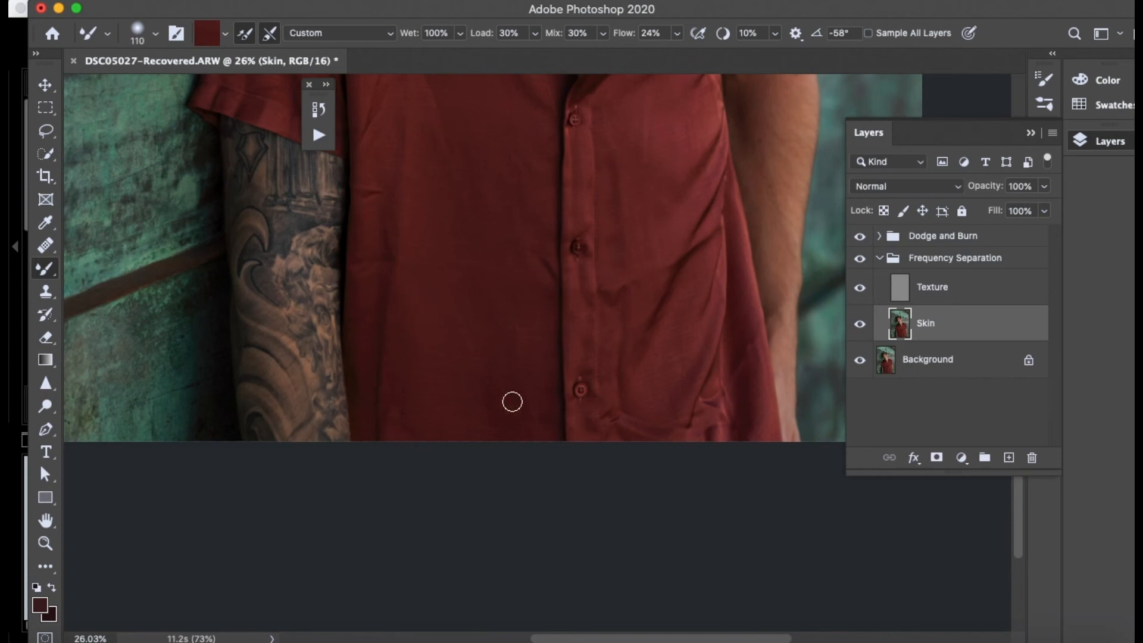
scroll(520, 281, down, 5)
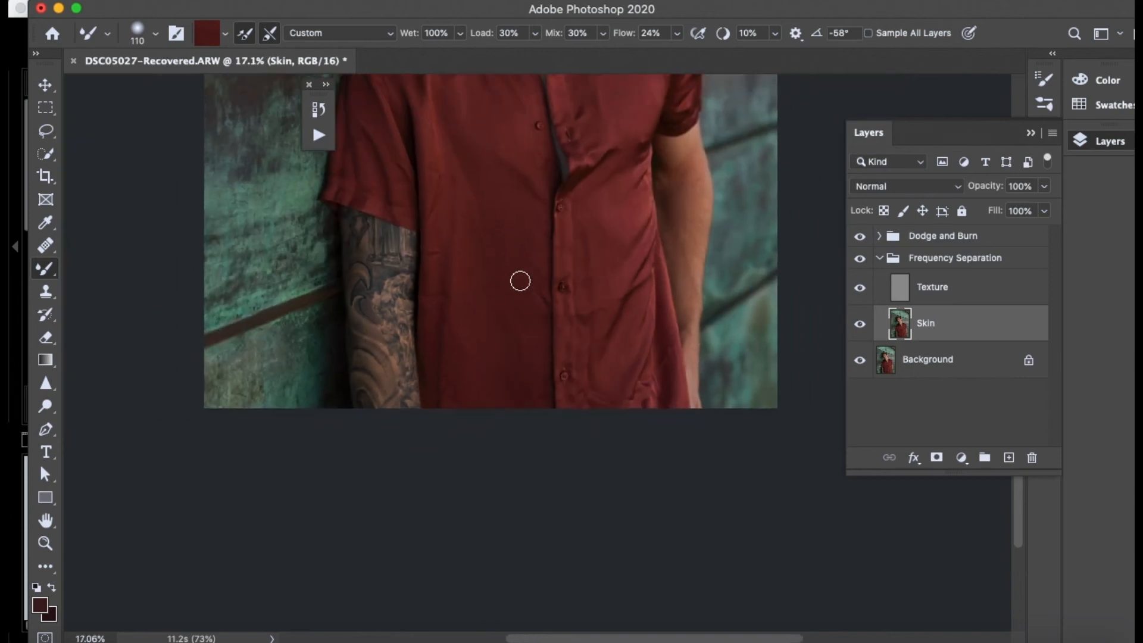
scroll(520, 280, down, 4)
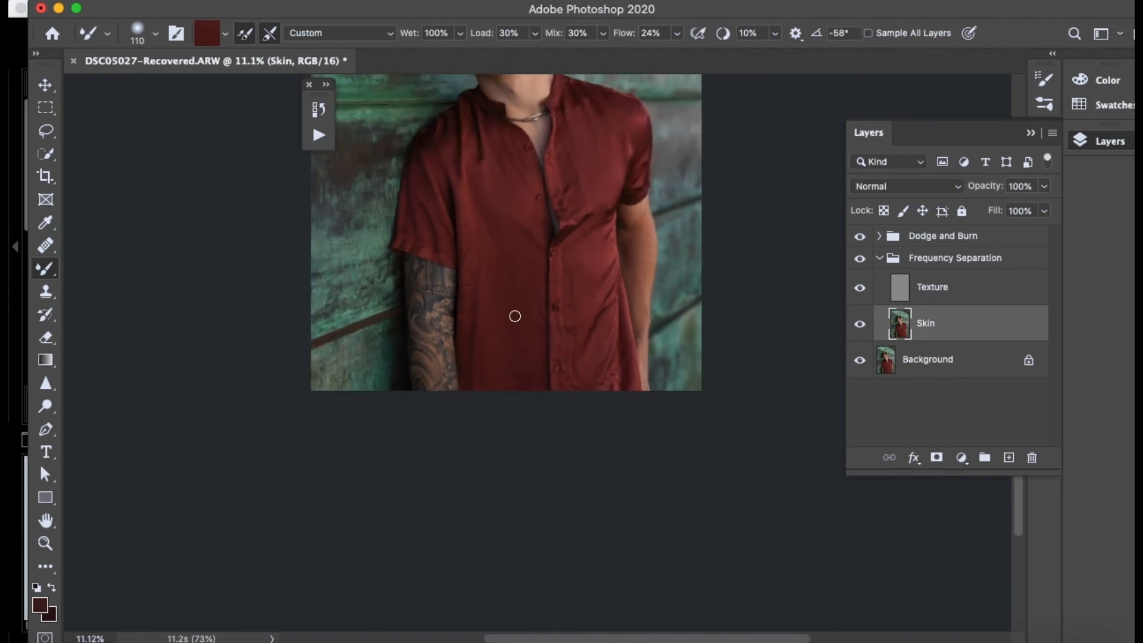
scroll(515, 316, up, 10)
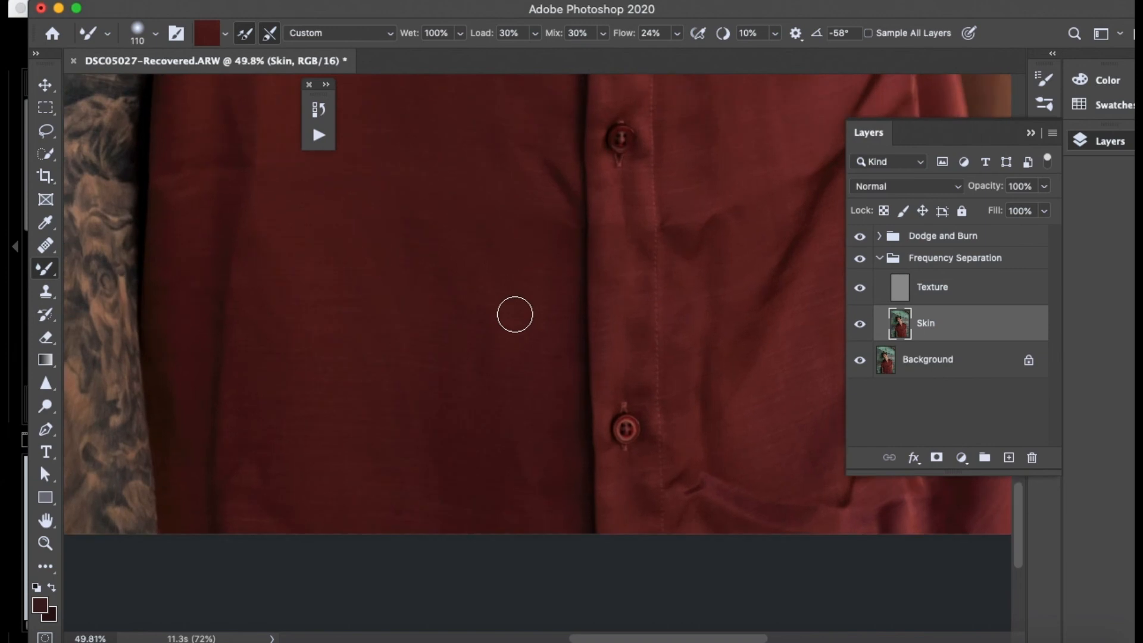
scroll(513, 314, up, 5)
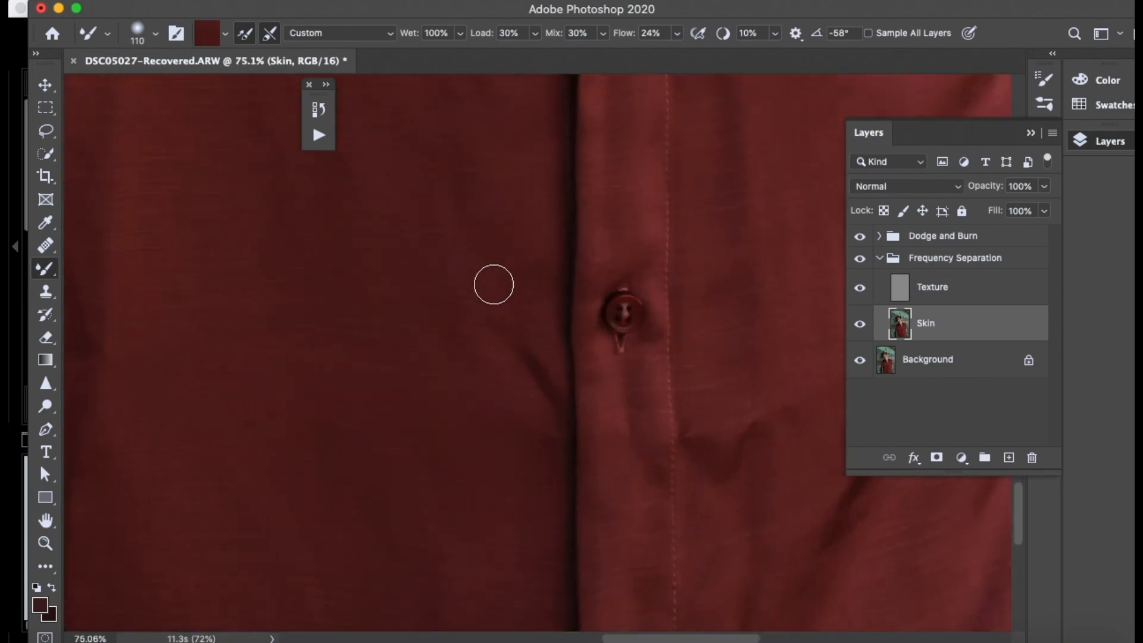
- Blend away the short diagonal crease beside the lower placket button on the Skin layer, using the Mixer Brush at size 110
key(alt+bracketright)
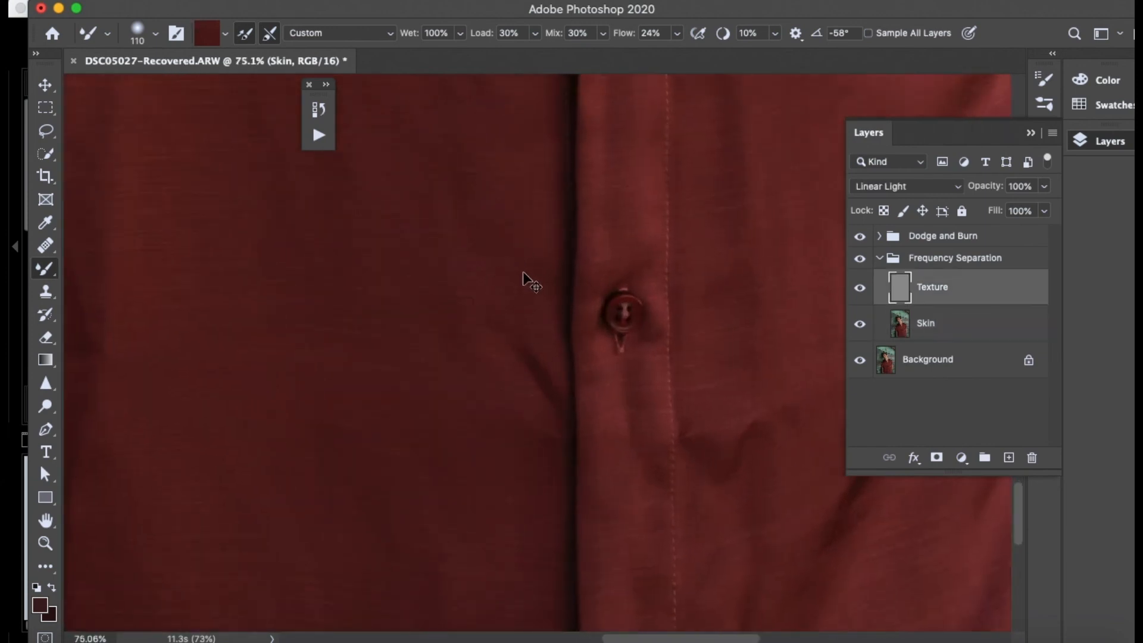
click(985, 328)
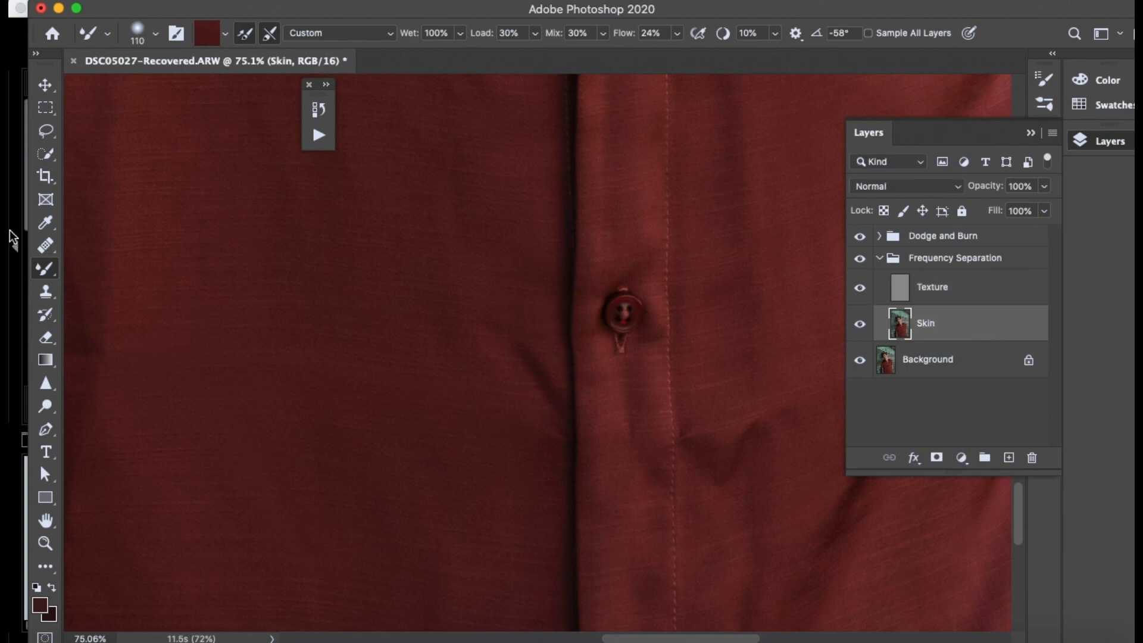
mouse_move(505, 289)
mouse_down()
mouse_move(490, 347)
mouse_move(521, 327)
mouse_move(541, 390)
mouse_up()
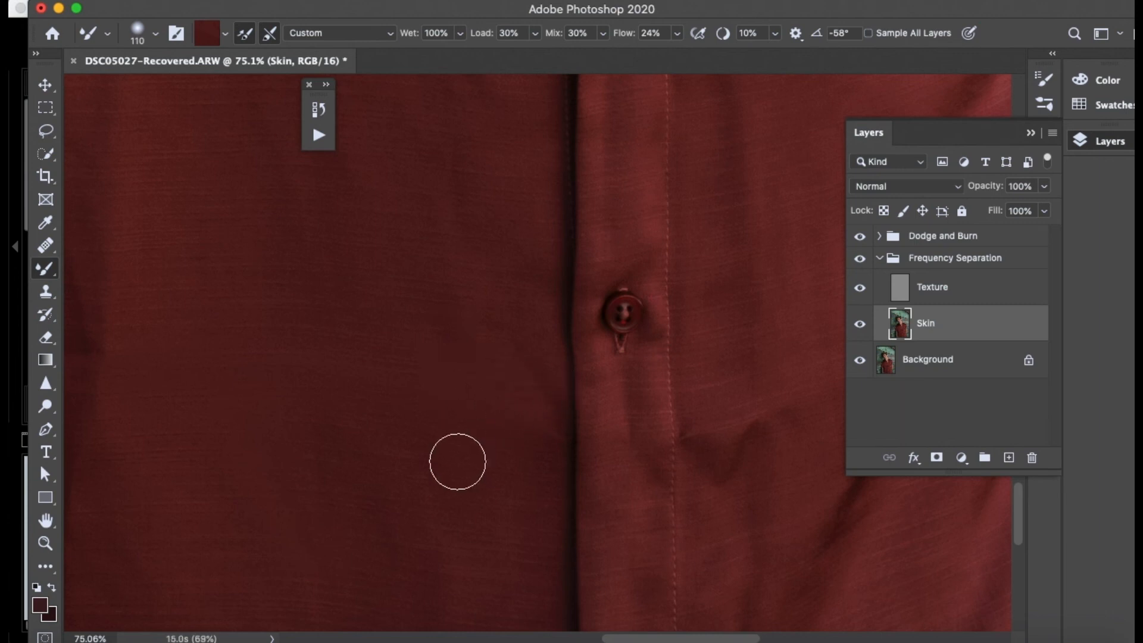
mouse_move(496, 446)
mouse_down()
mouse_move(524, 454)
mouse_move(543, 419)
mouse_move(525, 434)
mouse_move(550, 447)
mouse_up()
alt+click(486, 444)
alt+click(497, 279)
mouse_move(534, 336)
mouse_down()
mouse_move(483, 492)
mouse_move(511, 361)
mouse_move(530, 346)
mouse_move(517, 453)
mouse_move(495, 490)
mouse_move(466, 389)
mouse_move(495, 381)
mouse_move(502, 470)
mouse_up()
alt+click(437, 422)
mouse_move(495, 415)
mouse_down()
mouse_move(534, 425)
mouse_move(536, 399)
mouse_up()
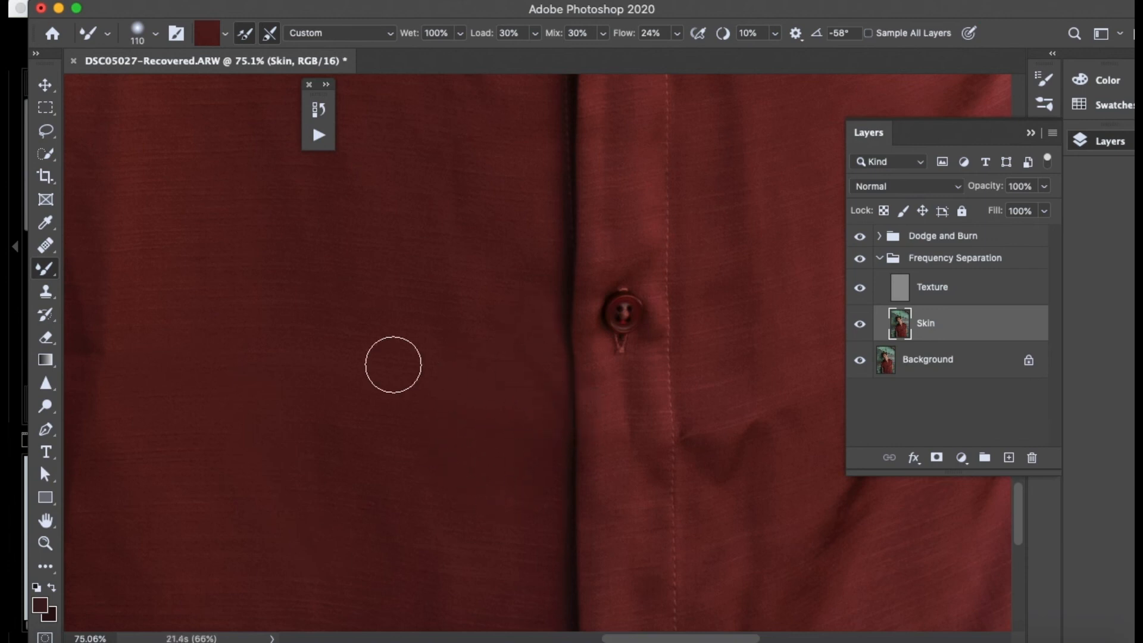
- Clone clean fabric texture over the former crease area beside the placket button on the Texture layer, using the Clone Stamp at size 60
scroll(393, 364, down, 10)
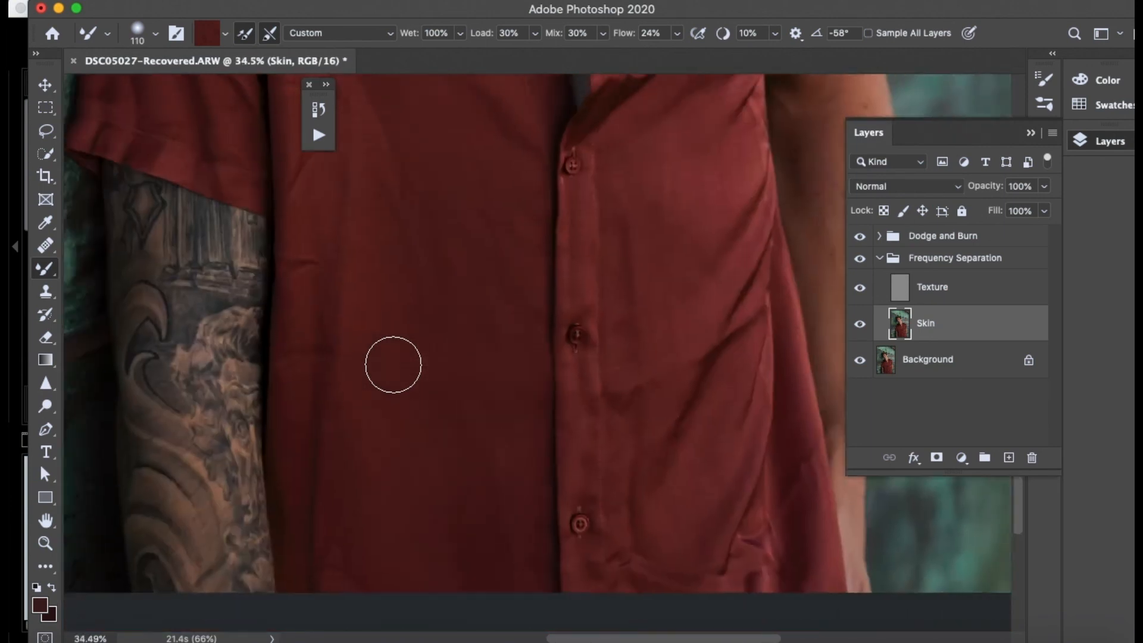
scroll(393, 364, up, 10)
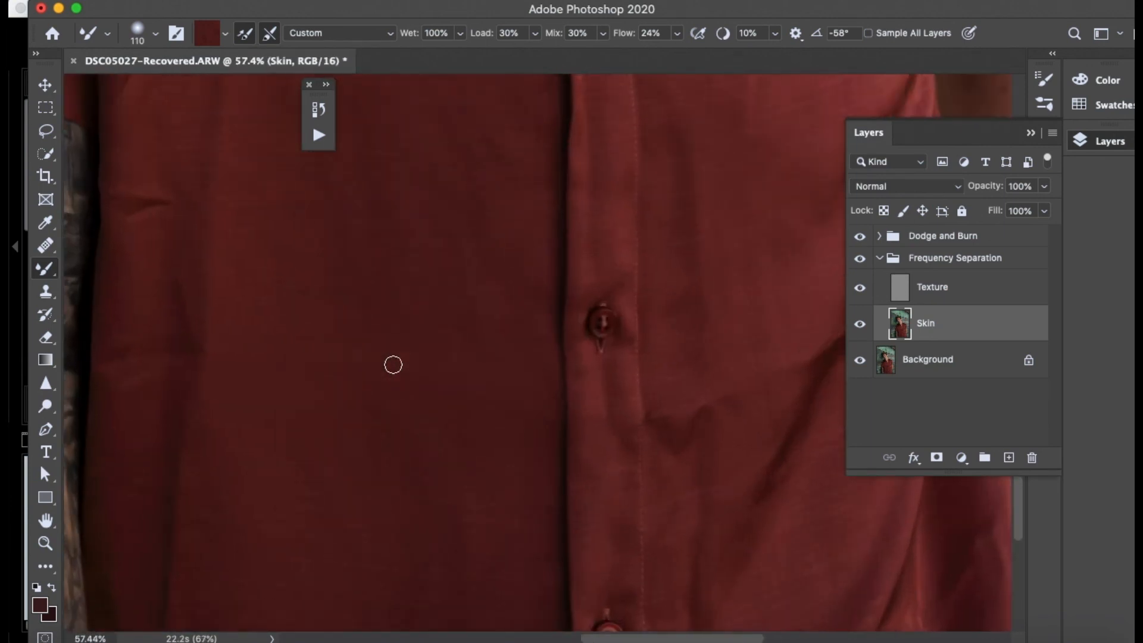
scroll(393, 364, up, 2)
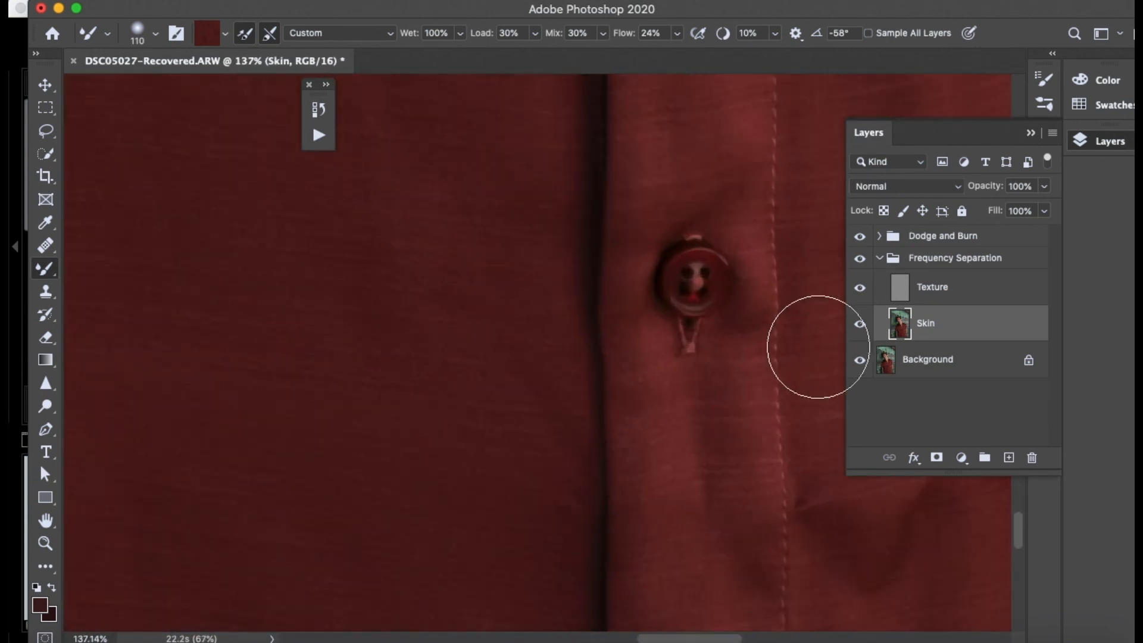
click(916, 298)
click(44, 293)
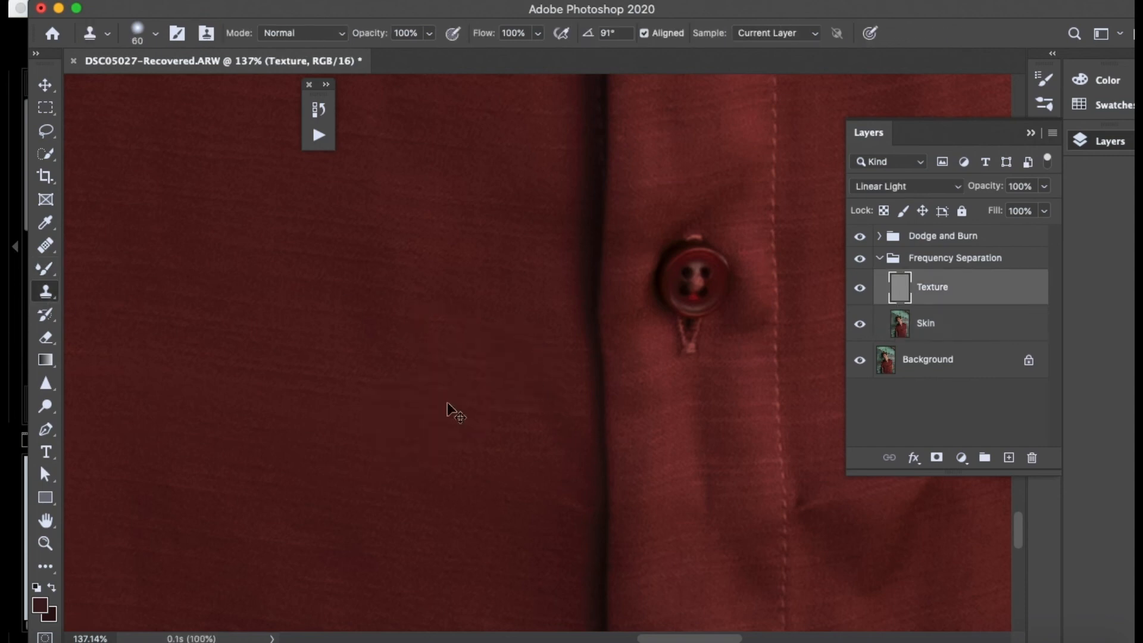
alt+click(418, 401)
mouse_move(493, 416)
mouse_down()
mouse_move(551, 419)
mouse_move(435, 438)
mouse_up()
alt+click(365, 468)
mouse_move(400, 454)
mouse_down()
mouse_move(499, 478)
mouse_move(312, 522)
mouse_up()
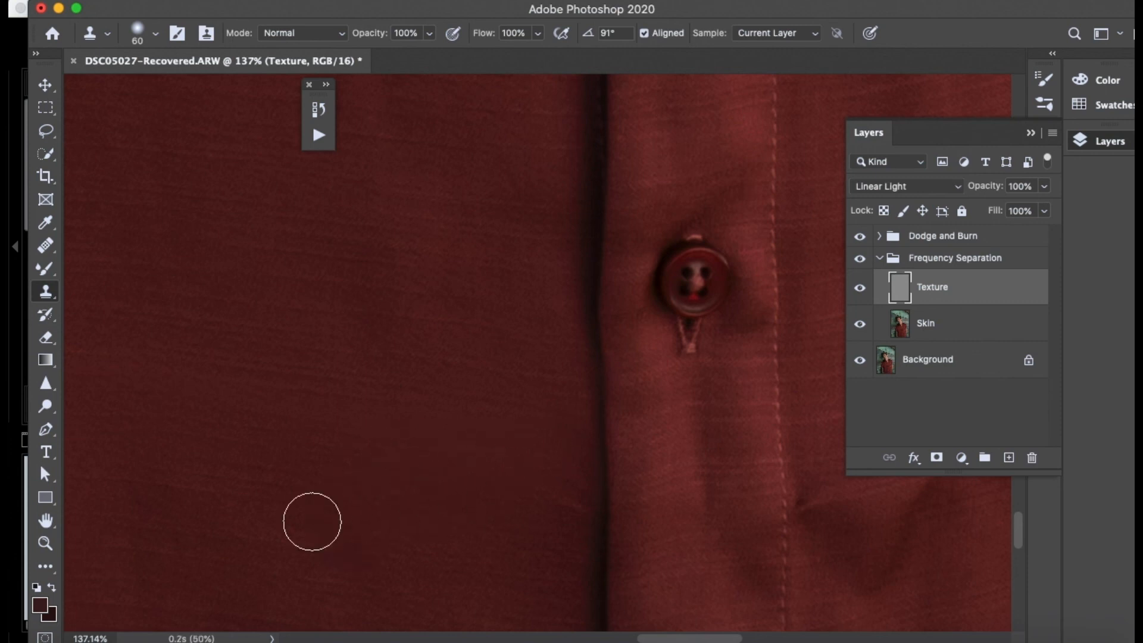
alt+click(343, 475)
mouse_move(488, 447)
mouse_down()
mouse_move(426, 509)
mouse_move(198, 531)
mouse_up()
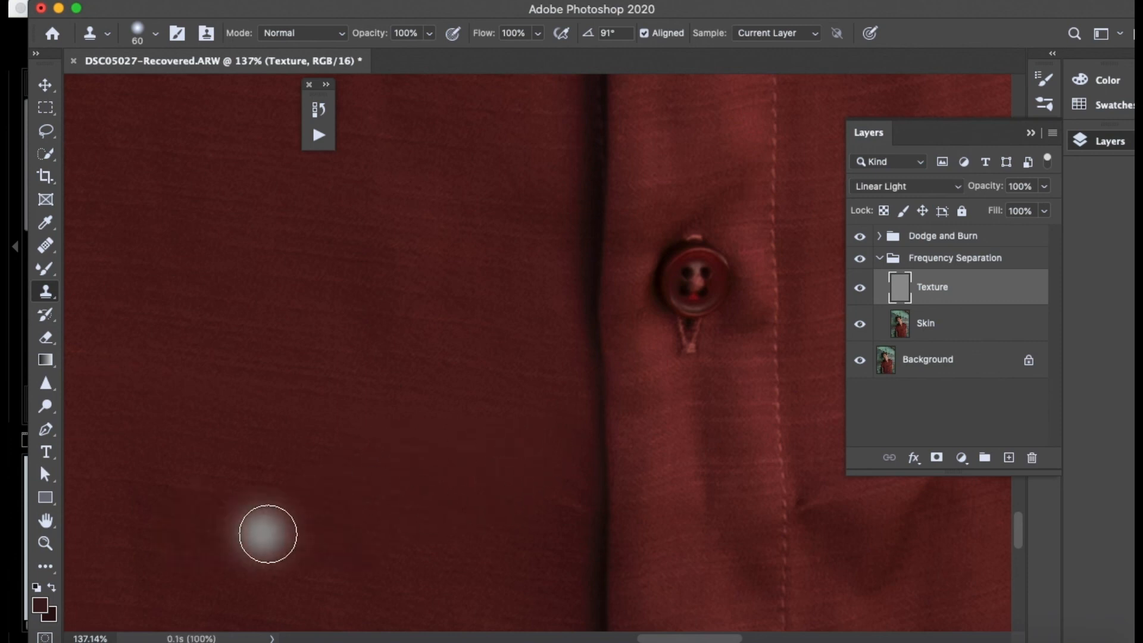
- Examine the retouched shirt across the full portrait and compare it with the Frequency Separation group hidden
scroll(274, 549, down, 10)
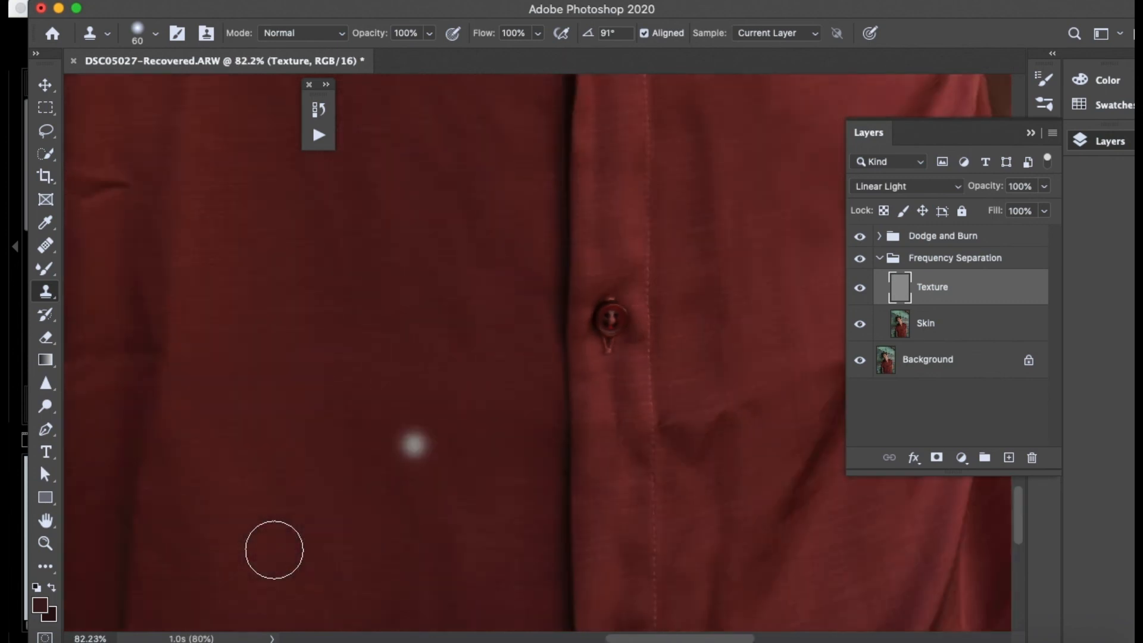
scroll(339, 580, down, 5)
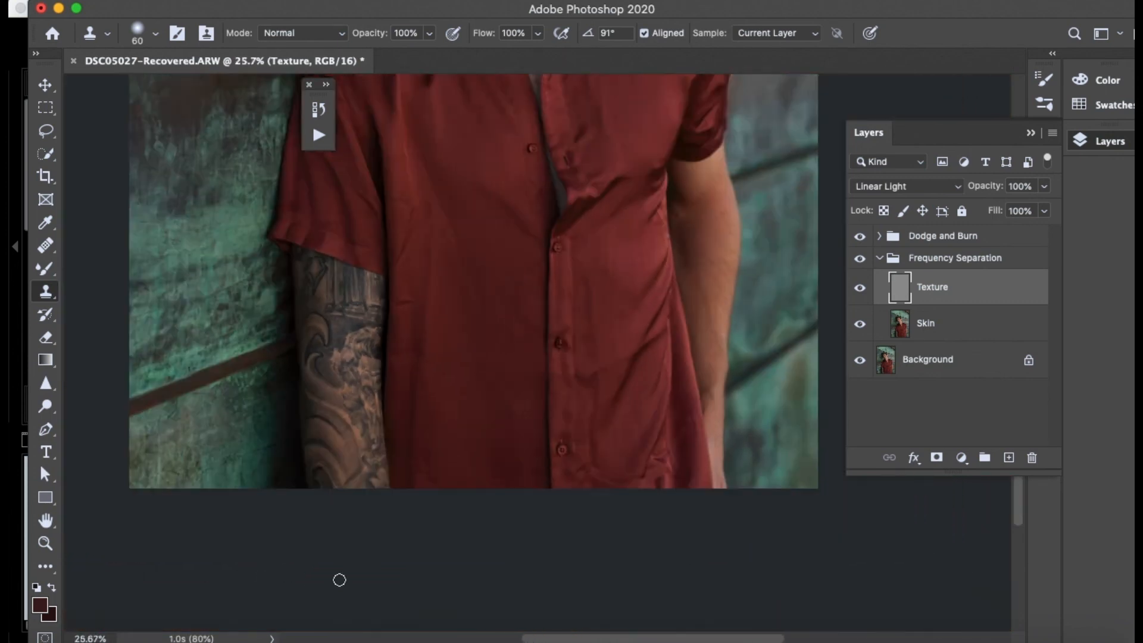
scroll(340, 580, down, 3)
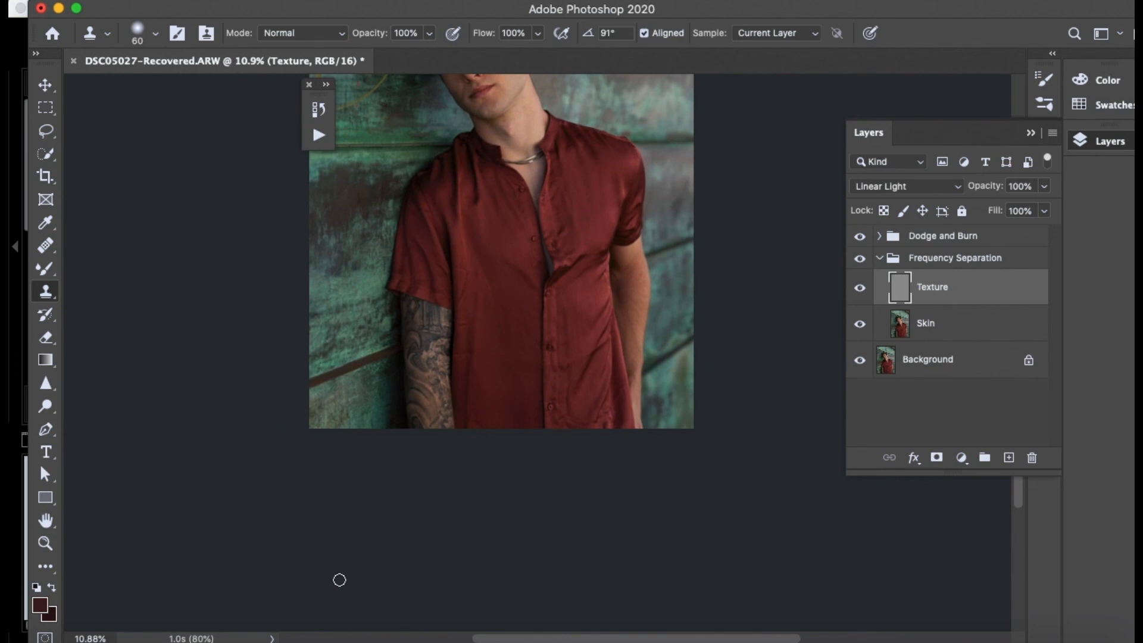
scroll(340, 580, up, 3)
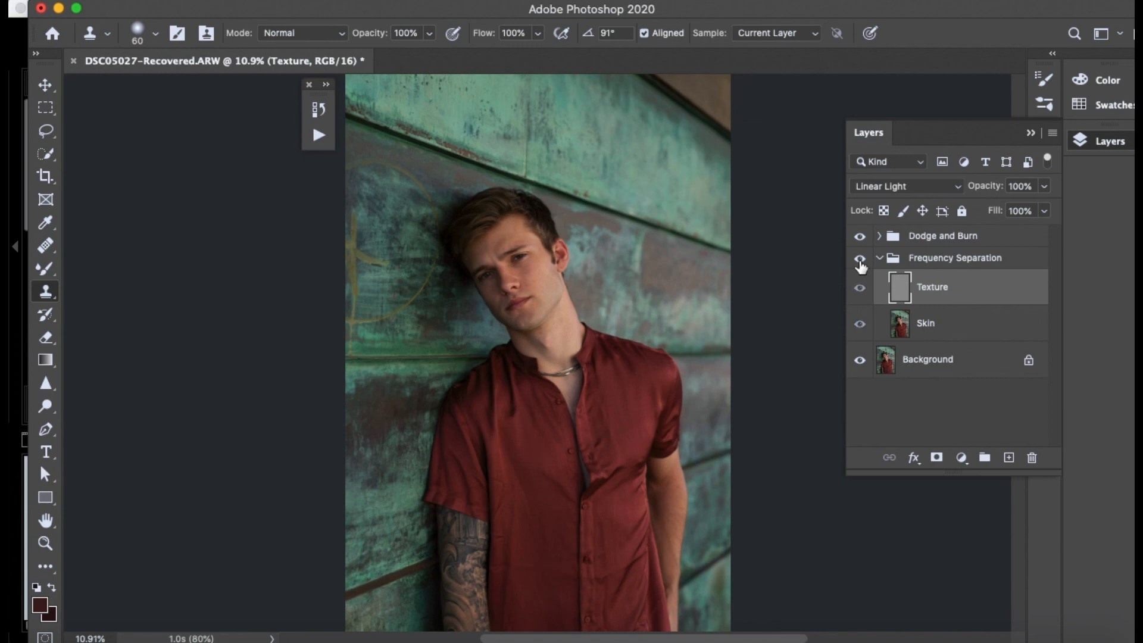
scroll(672, 264, down, 4)
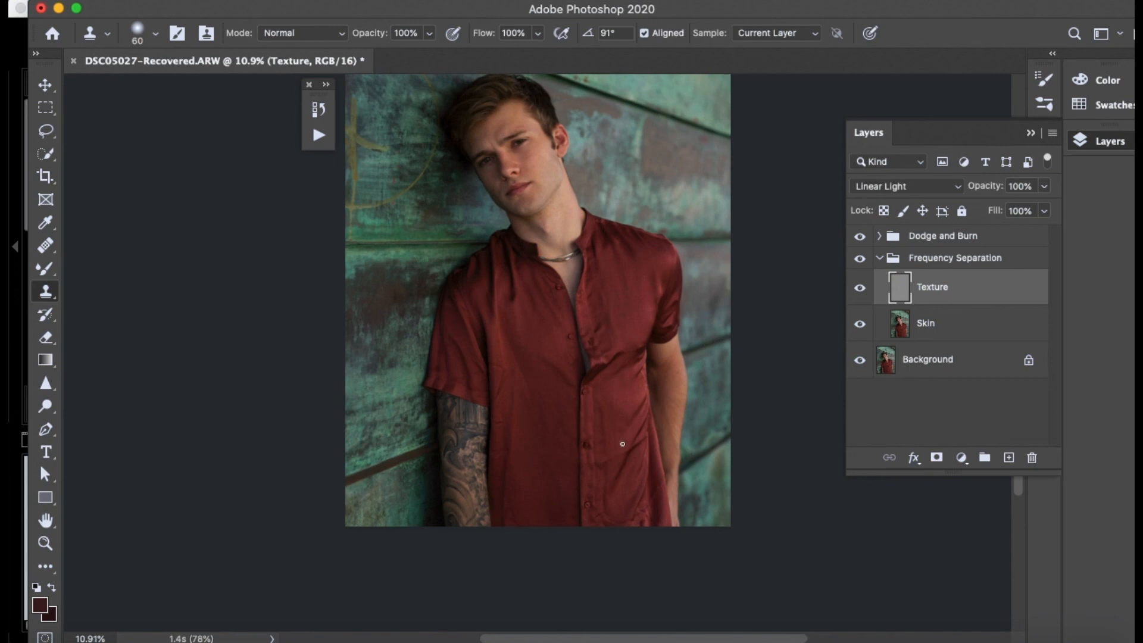
scroll(622, 444, up, 3)
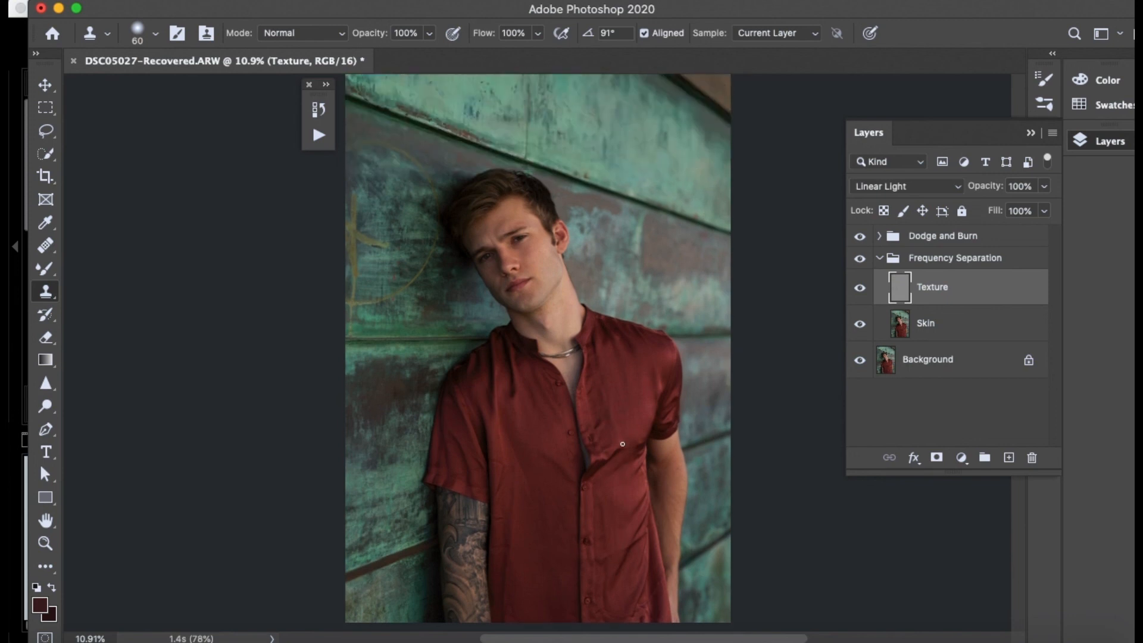